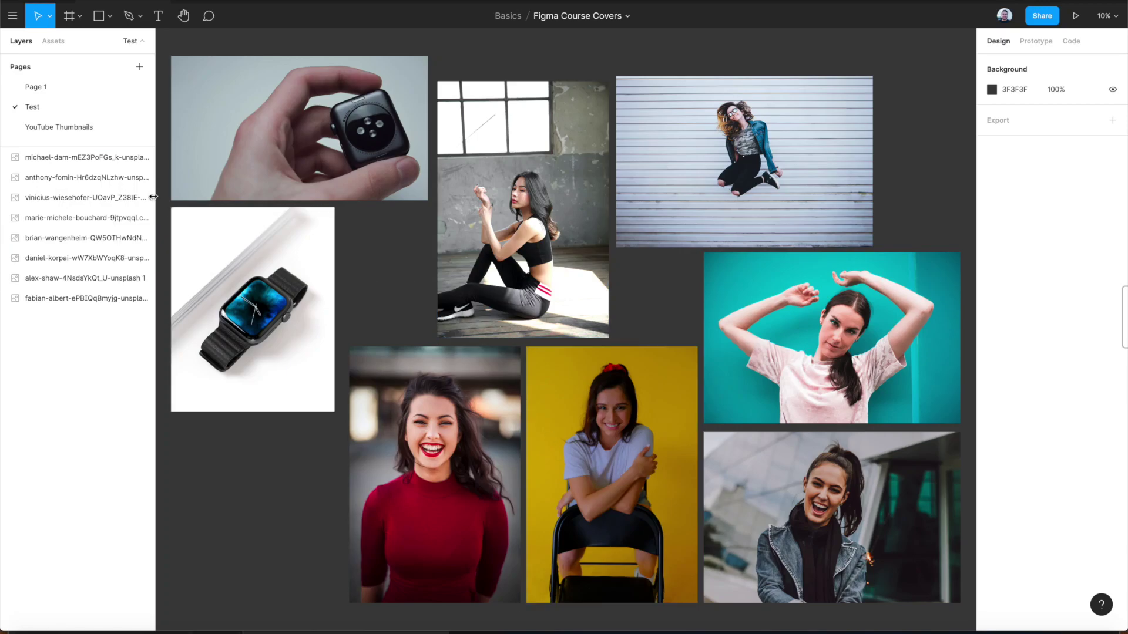
Mask the red-top portrait with its traced outline and run Remove BG on the watch photo.
{"action": "left_click_drag", "start_coordinate": [166, 201], "coordinate": [355, 439]}
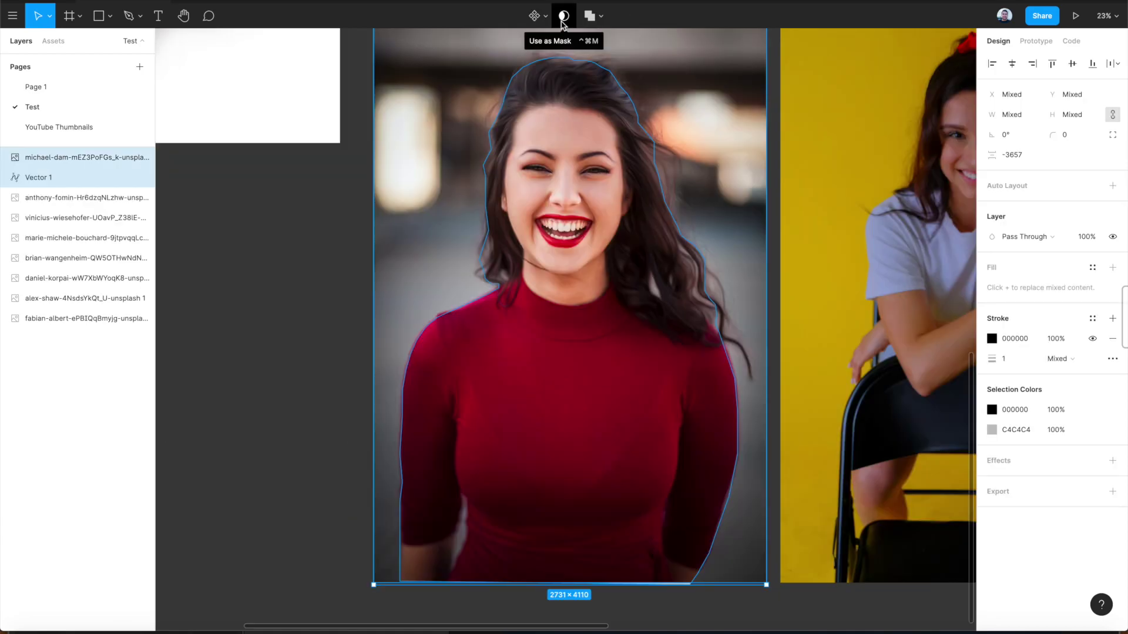
{"action": "left_click", "coordinate": [562, 16]}
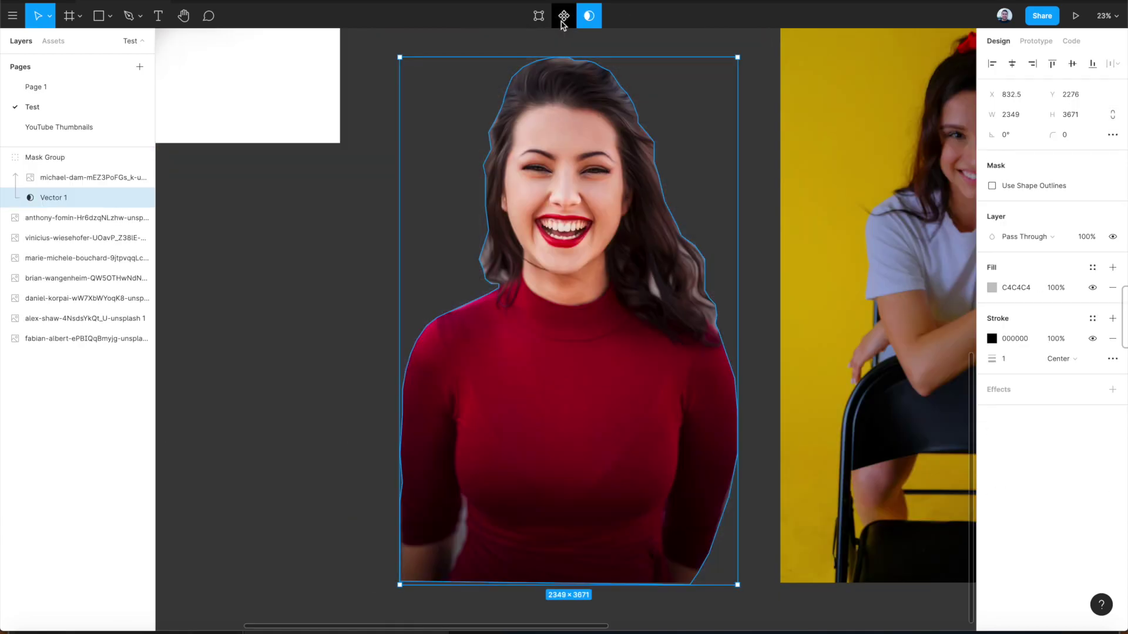
{"action": "left_click", "coordinate": [335, 203]}
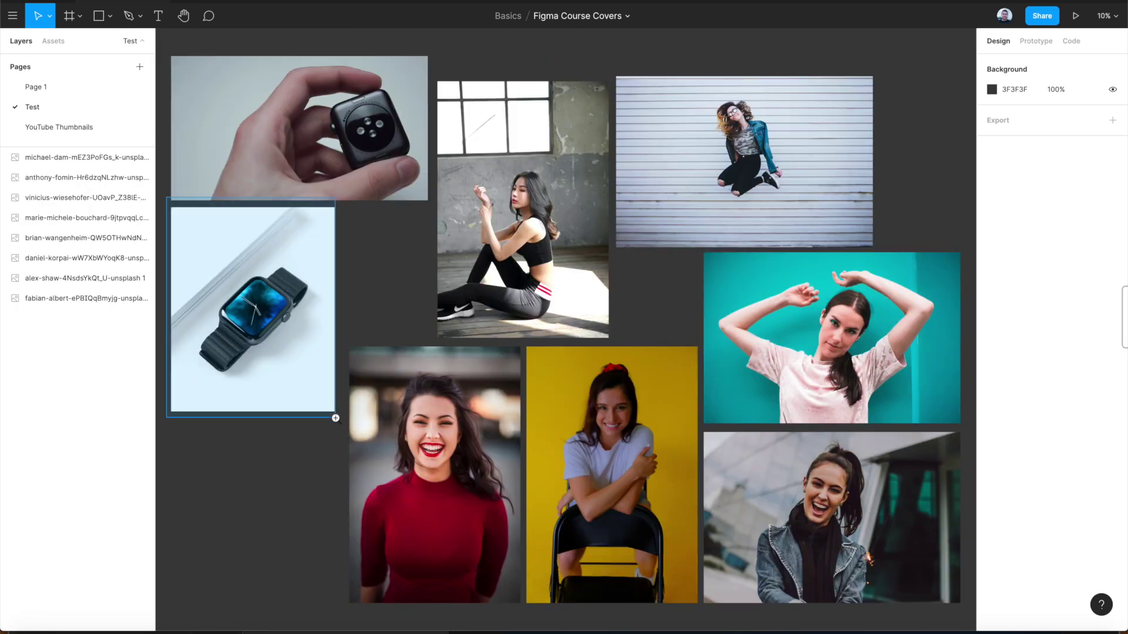
{"action": "key", "text": "shift+2"}
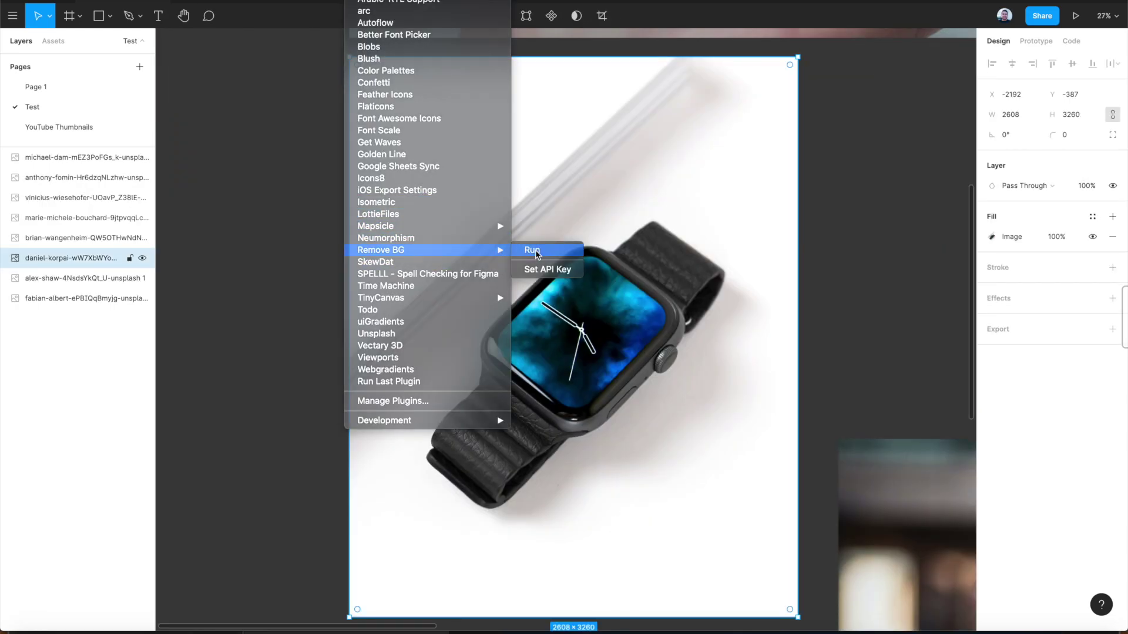
{"action": "left_click", "coordinate": [529, 250]}
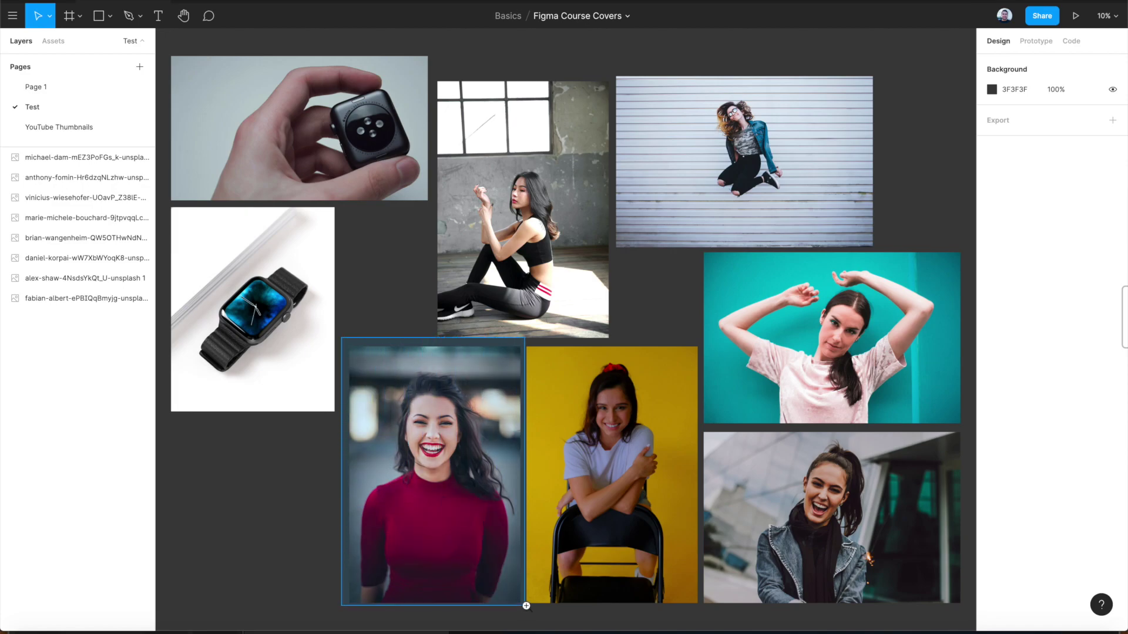
{"action": "scroll", "coordinate": [528, 610], "scroll_direction": "up", "scroll_amount": 3}
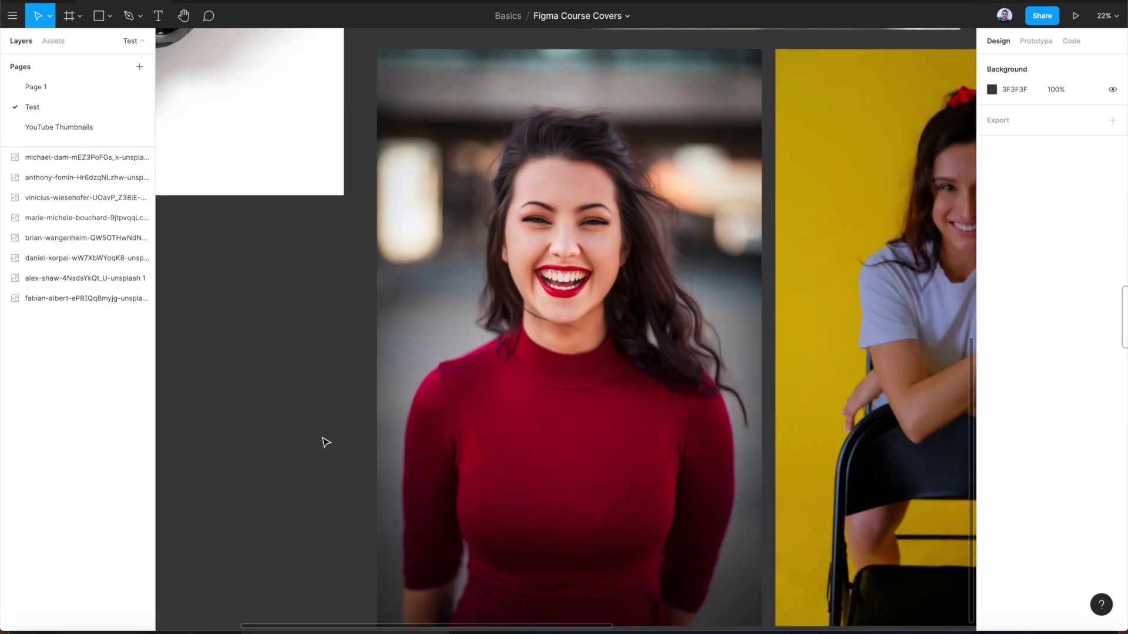
With the Pen tool, trace from the photo's bottom-left corner up the left arm to the shoulder.
{"action": "left_click", "coordinate": [130, 16]}
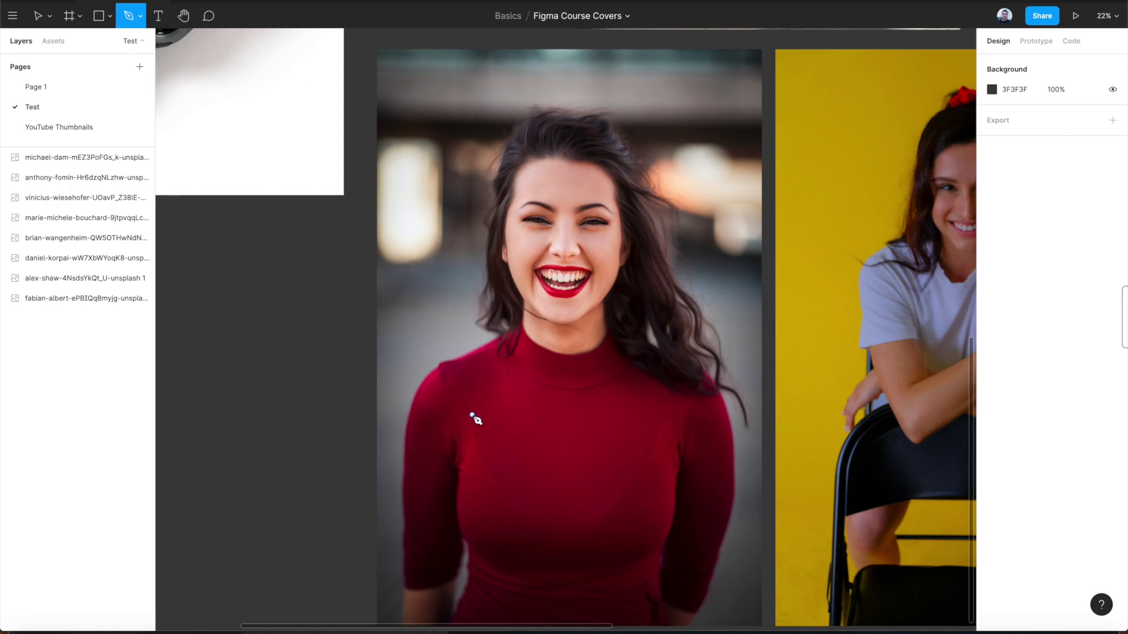
{"action": "scroll", "coordinate": [473, 419], "scroll_direction": "down", "scroll_amount": 3}
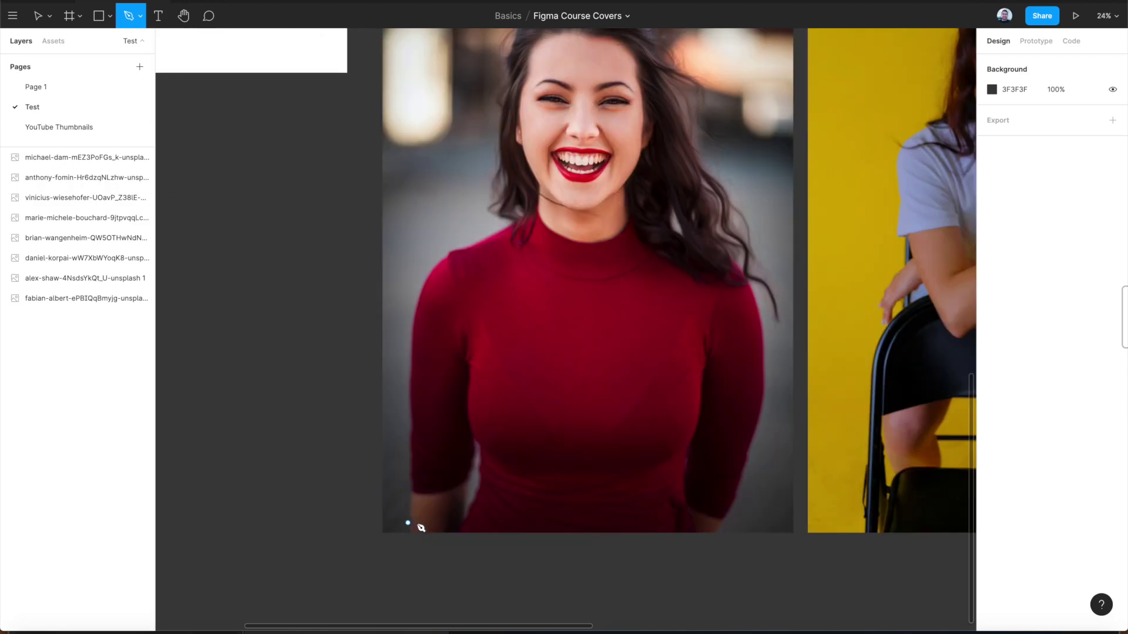
{"action": "scroll", "coordinate": [419, 539], "scroll_direction": "up", "scroll_amount": 3}
{"action": "scroll", "coordinate": [415, 540], "scroll_direction": "up", "scroll_amount": 3}
{"action": "left_click", "coordinate": [405, 527]}
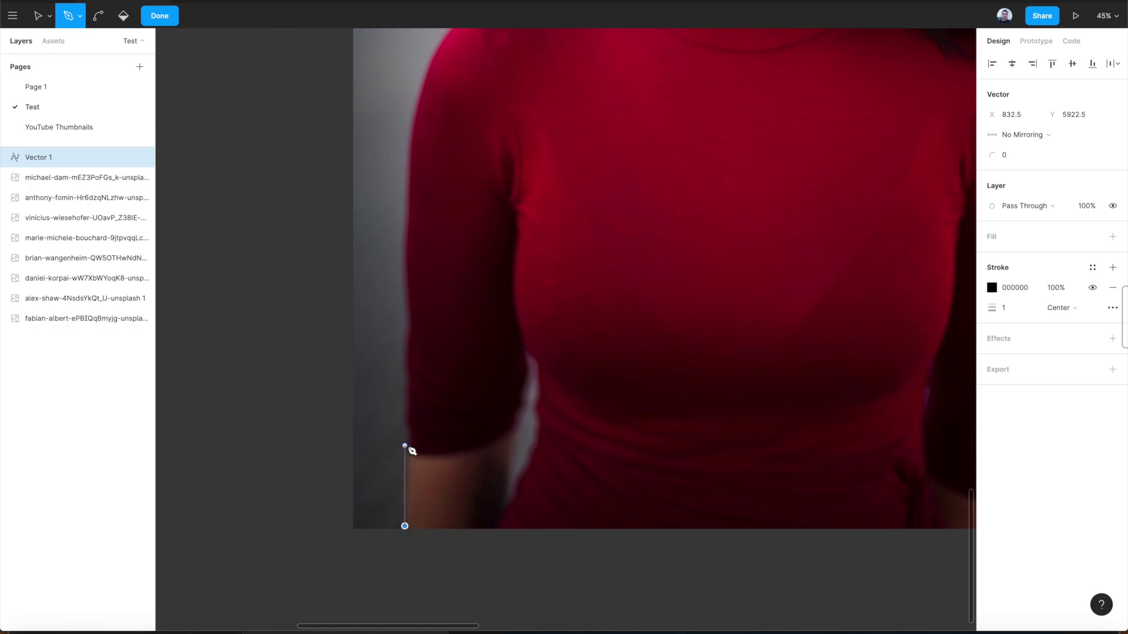
{"action": "left_click", "coordinate": [404, 446]}
{"action": "left_click", "coordinate": [405, 368]}
{"action": "left_click_drag", "start_coordinate": [409, 331], "coordinate": [407, 276]}
{"action": "left_click", "coordinate": [405, 274]}
{"action": "left_click_drag", "start_coordinate": [409, 199], "coordinate": [425, 186]}
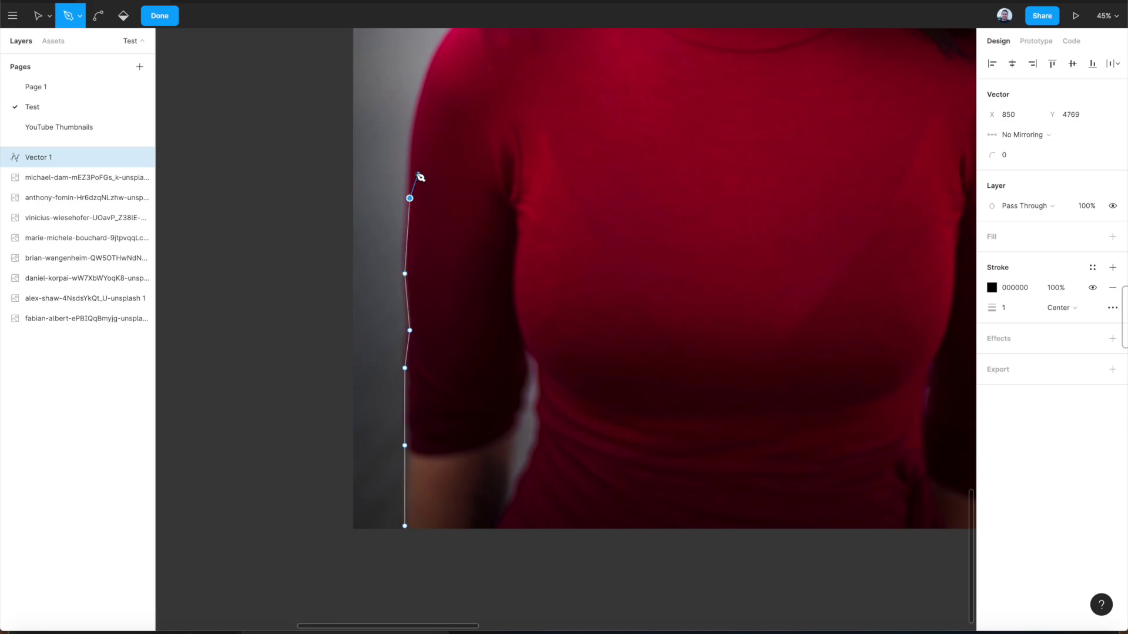
{"action": "left_click_drag", "start_coordinate": [409, 148], "coordinate": [421, 130]}
{"action": "left_click", "coordinate": [420, 114]}
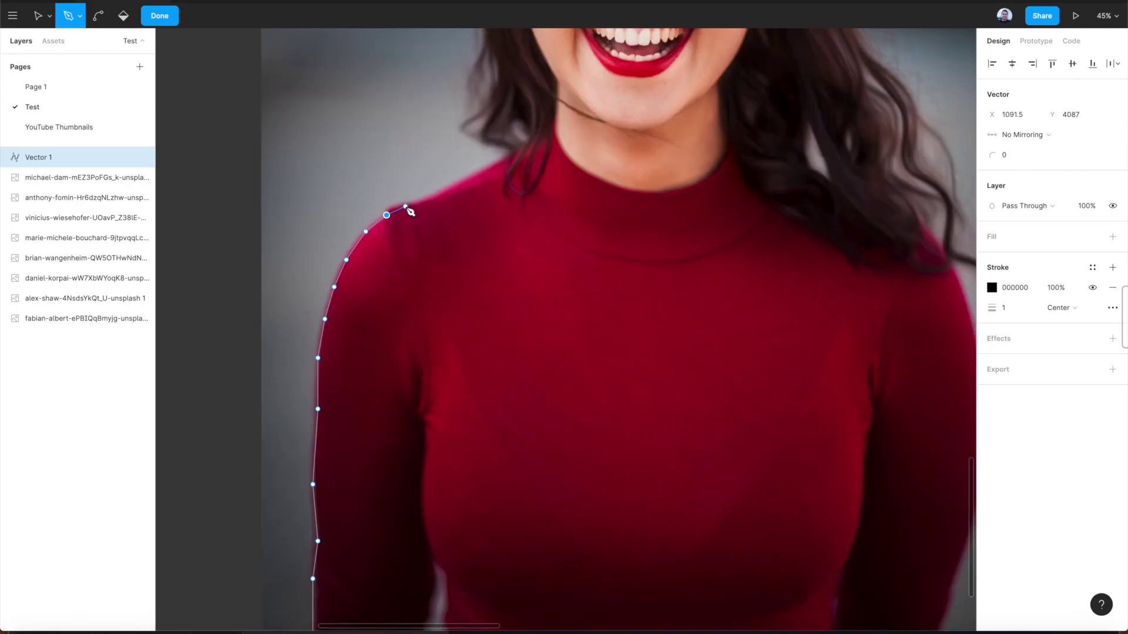
Continue the outline along the shoulder to the neck and up the hair's left edge.
{"action": "left_click", "coordinate": [405, 206]}
{"action": "left_click", "coordinate": [442, 189]}
{"action": "left_click", "coordinate": [488, 168]}
{"action": "left_click", "coordinate": [509, 157]}
{"action": "left_click", "coordinate": [508, 149]}
{"action": "left_click", "coordinate": [483, 139]}
{"action": "left_click", "coordinate": [477, 120]}
{"action": "left_click", "coordinate": [470, 101]}
{"action": "scroll", "coordinate": [475, 105], "scroll_direction": "up", "scroll_amount": 3}
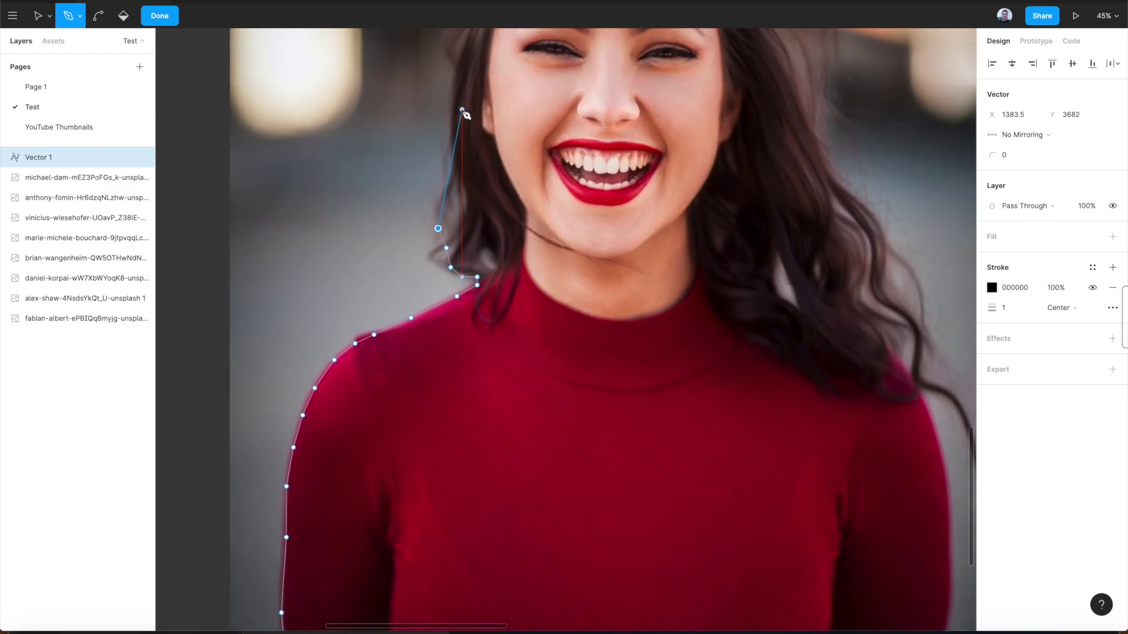
{"action": "scroll", "coordinate": [460, 210], "scroll_direction": "up", "scroll_amount": 3}
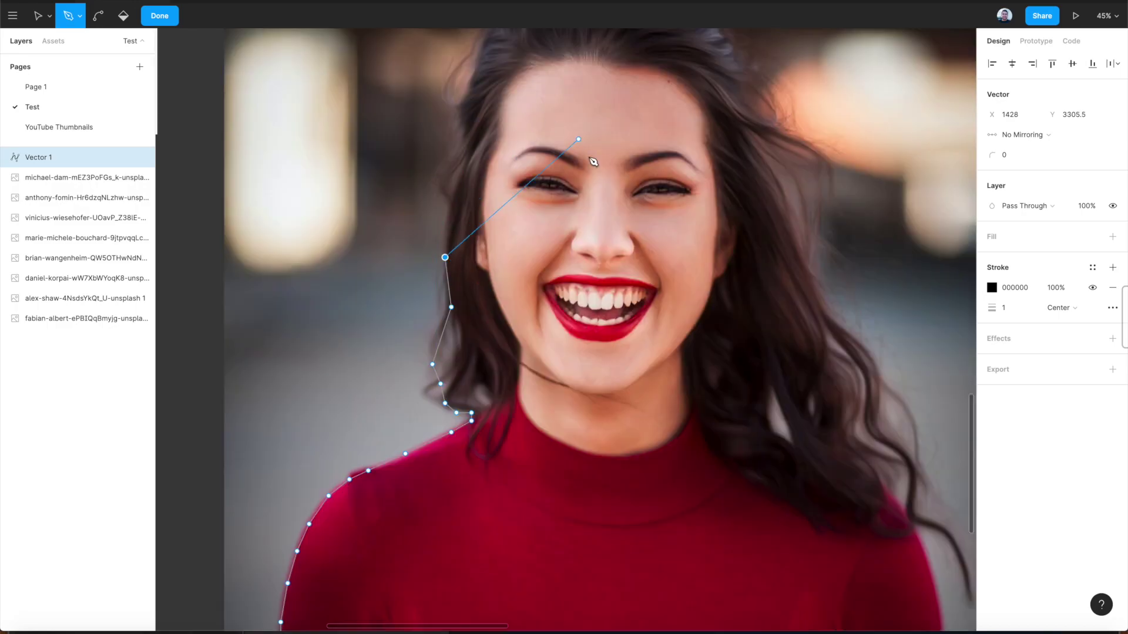
Trace up the left side of the hair, over the head and down the hair's right edge.
{"action": "left_click", "coordinate": [451, 307]}
{"action": "left_click", "coordinate": [445, 258]}
{"action": "left_click", "coordinate": [445, 213]}
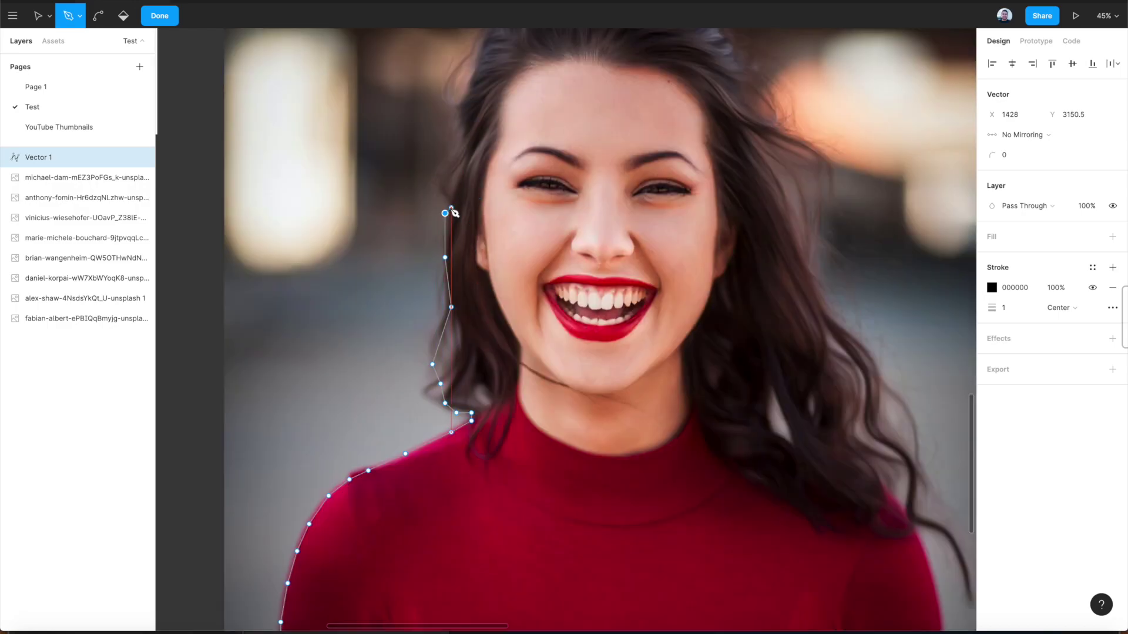
{"action": "left_click", "coordinate": [440, 178]}
{"action": "left_click_drag", "start_coordinate": [456, 147], "coordinate": [464, 111]}
{"action": "scroll", "coordinate": [457, 118], "scroll_direction": "up", "scroll_amount": 2}
{"action": "left_click", "coordinate": [435, 170]}
{"action": "left_click", "coordinate": [468, 84]}
{"action": "left_click", "coordinate": [549, 44]}
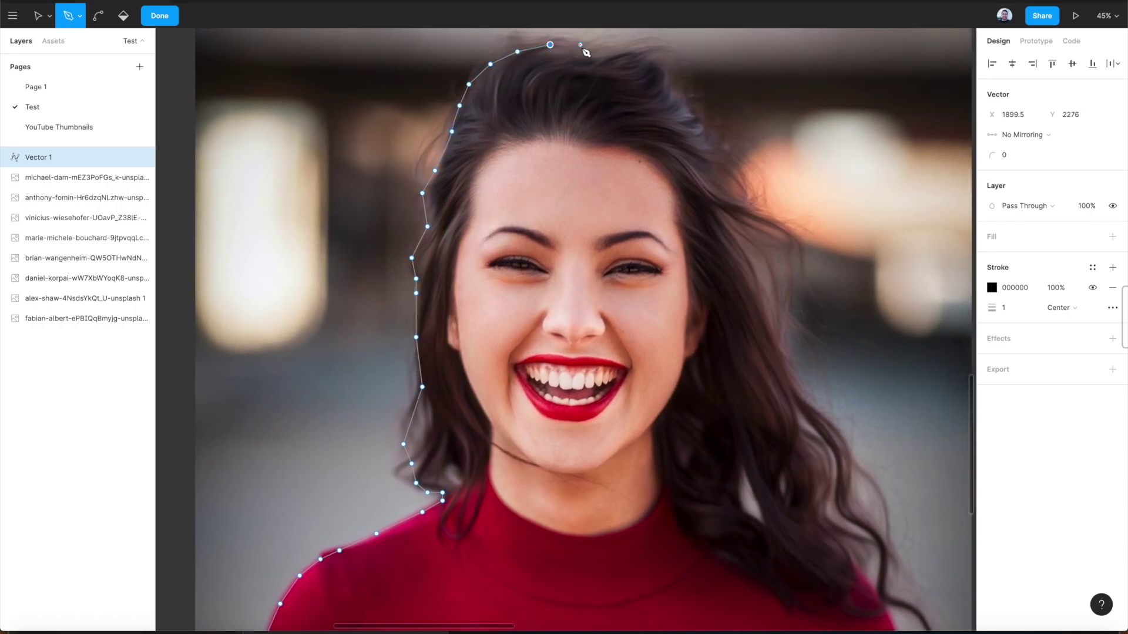
{"action": "left_click", "coordinate": [632, 55]}
{"action": "left_click", "coordinate": [683, 102]}
{"action": "left_click", "coordinate": [718, 161]}
{"action": "left_click", "coordinate": [749, 213]}
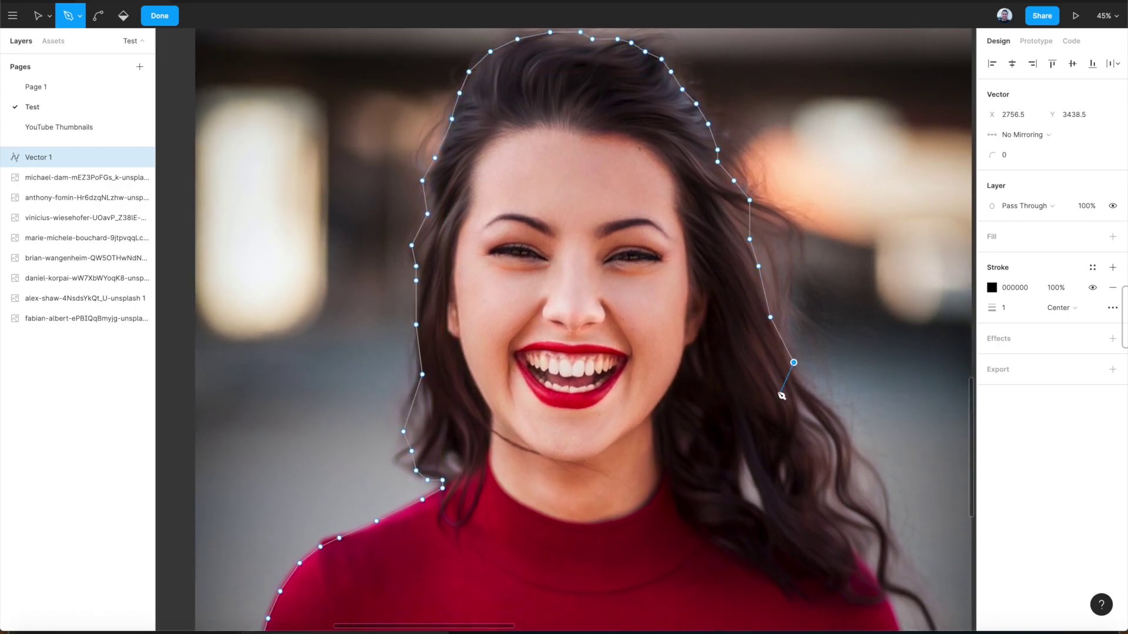
Trace down the right shoulder and arm to the photo's bottom edge.
{"action": "left_click", "coordinate": [802, 397]}
{"action": "scroll", "coordinate": [759, 264], "scroll_direction": "down", "scroll_amount": 5}
{"action": "left_click", "coordinate": [847, 195]}
{"action": "left_click", "coordinate": [853, 260]}
{"action": "left_click", "coordinate": [854, 317]}
{"action": "left_click", "coordinate": [854, 345]}
{"action": "left_click", "coordinate": [837, 428]}
{"action": "left_click", "coordinate": [821, 473]}
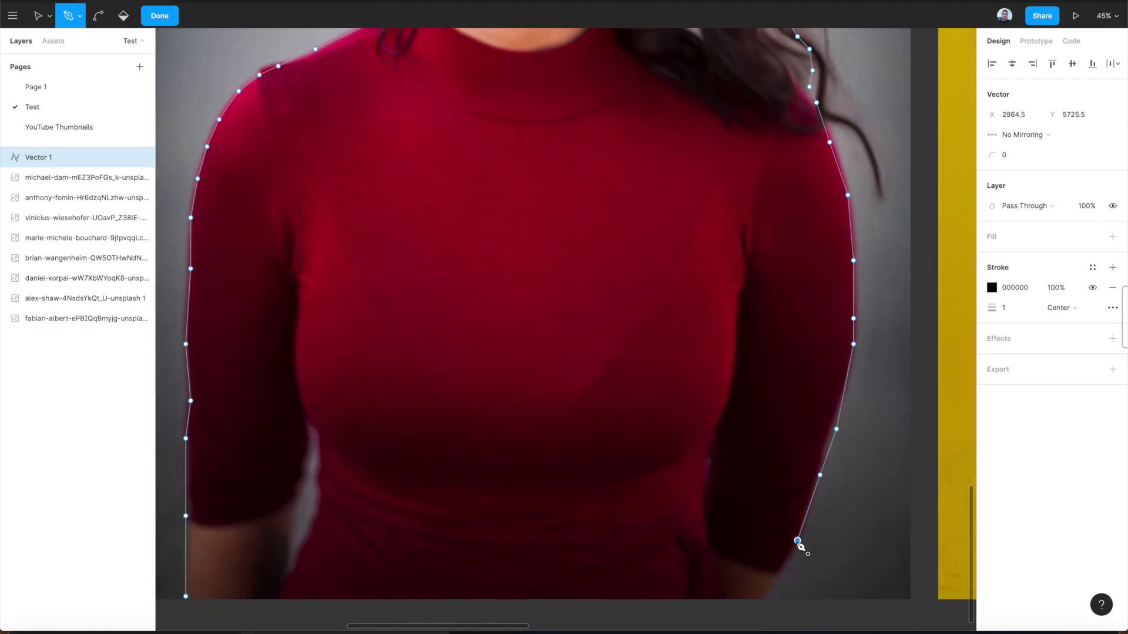
{"action": "left_click", "coordinate": [798, 539]}
{"action": "left_click", "coordinate": [774, 579]}
{"action": "scroll", "coordinate": [781, 582], "scroll_direction": "down", "scroll_amount": 2}
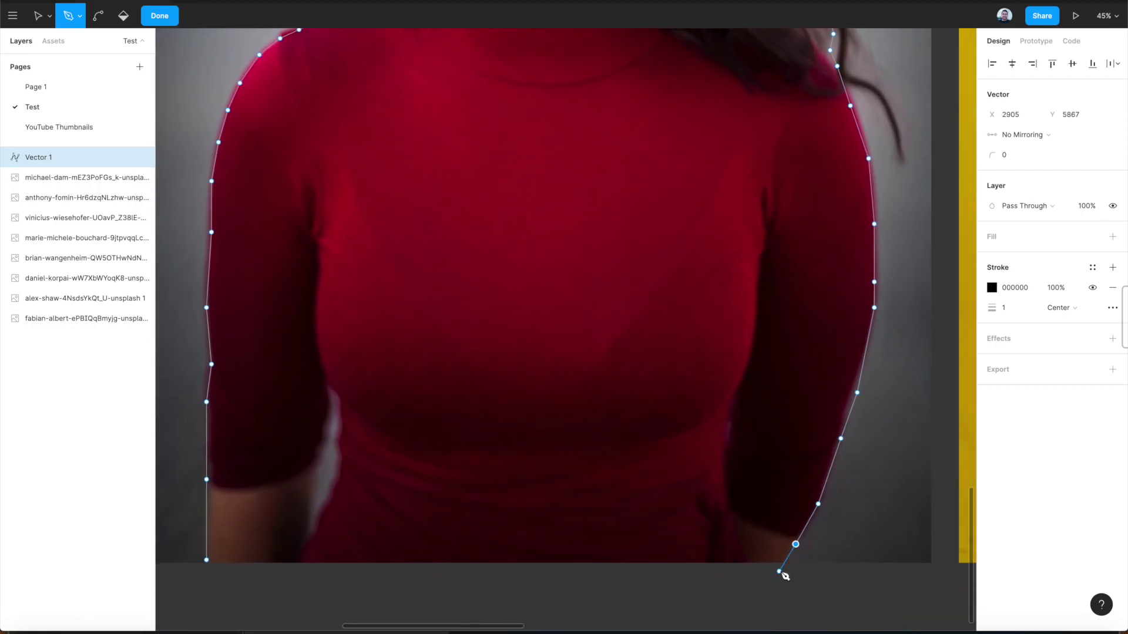
{"action": "left_click", "coordinate": [779, 569]}
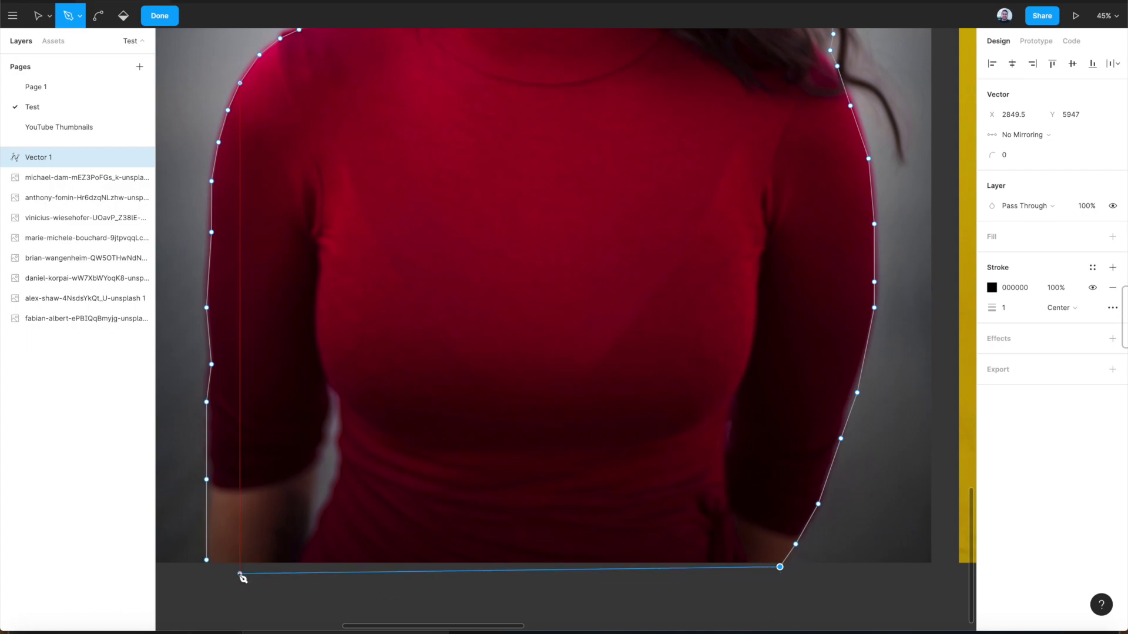
Close the portrait outline at its start point and Paint Bucket it solid grey.
{"action": "left_click", "coordinate": [209, 570]}
{"action": "left_click", "coordinate": [213, 569]}
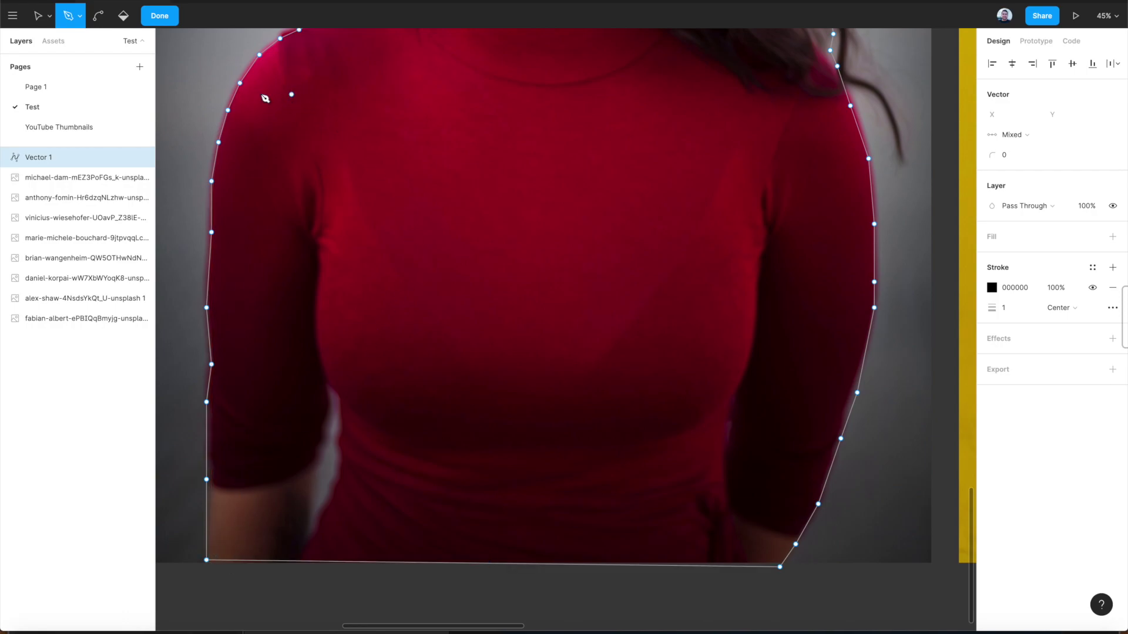
{"action": "left_click", "coordinate": [123, 24]}
{"action": "left_click", "coordinate": [466, 209]}
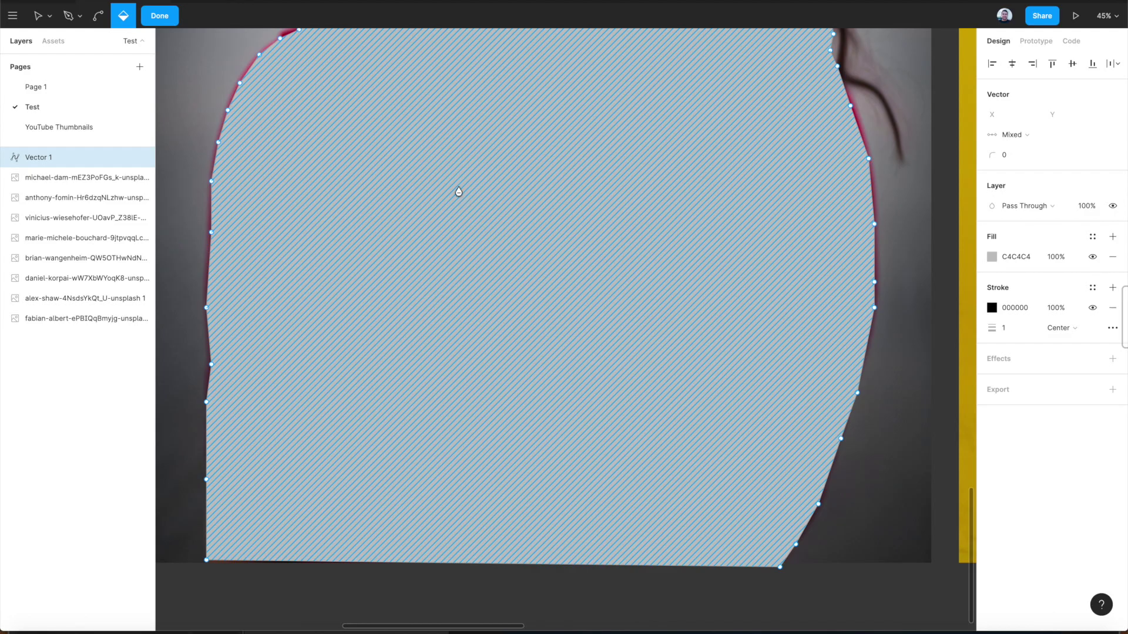
{"action": "left_click", "coordinate": [170, 19]}
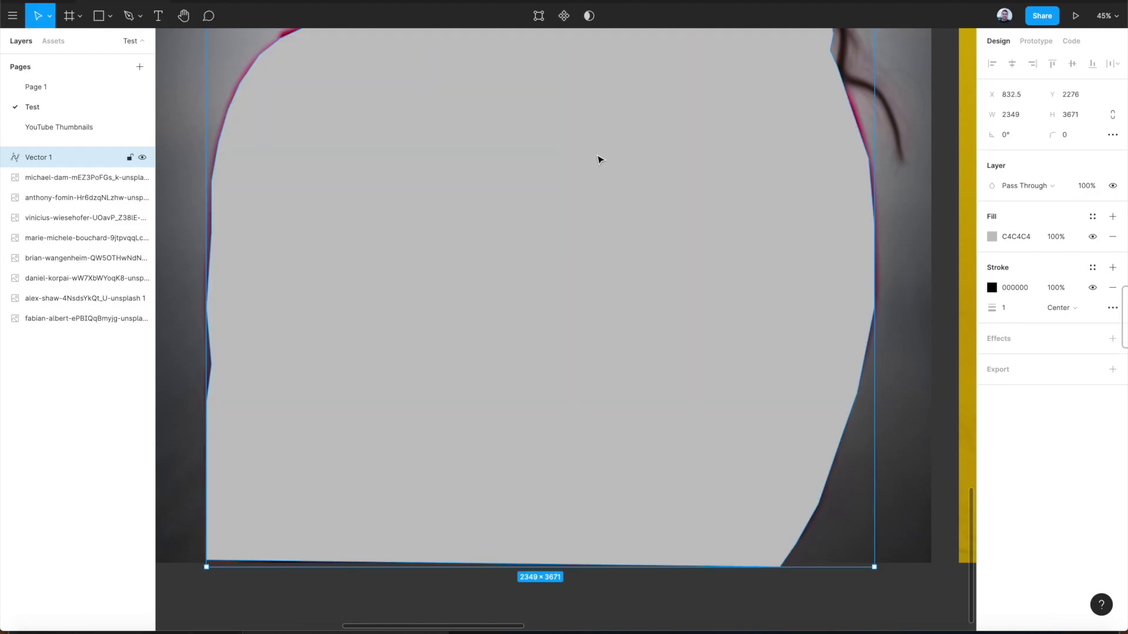
{"action": "scroll", "coordinate": [598, 160], "scroll_direction": "down", "scroll_amount": 5}
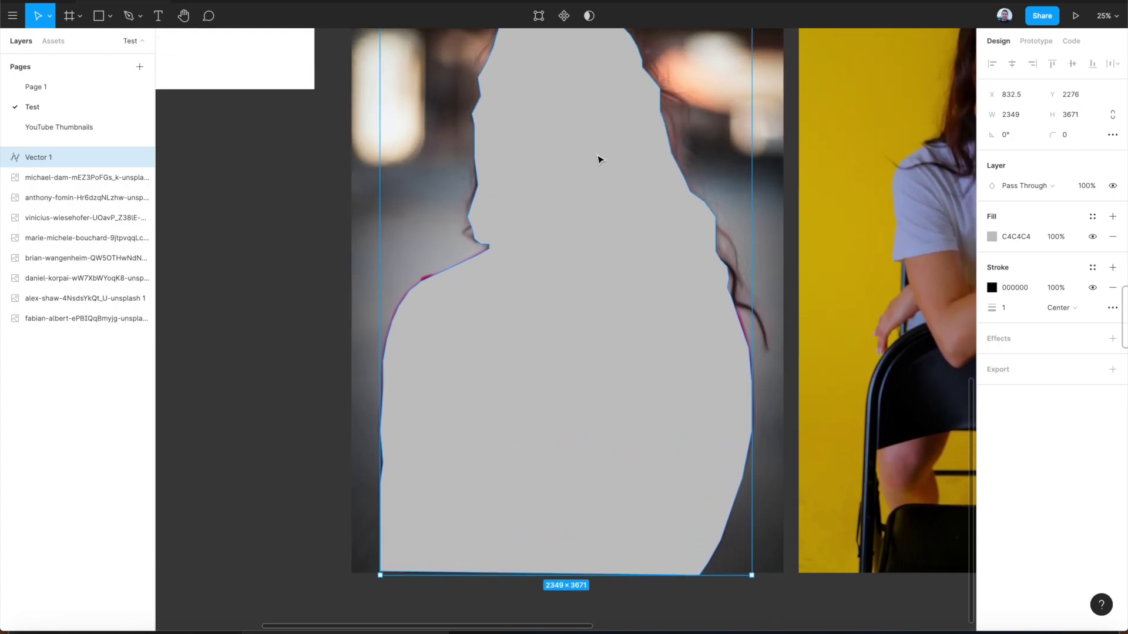
{"action": "scroll", "coordinate": [599, 160], "scroll_direction": "up", "scroll_amount": 3}
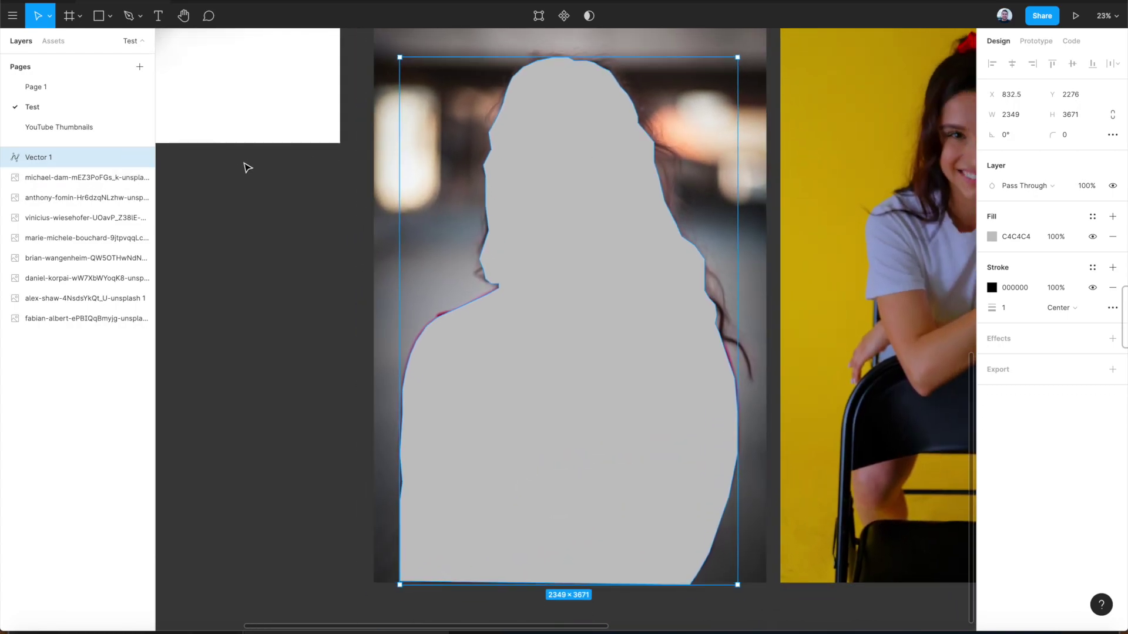
Move the michael-dam photo layer above Vector 1 and mask it with the outline.
{"action": "left_click", "coordinate": [51, 181]}
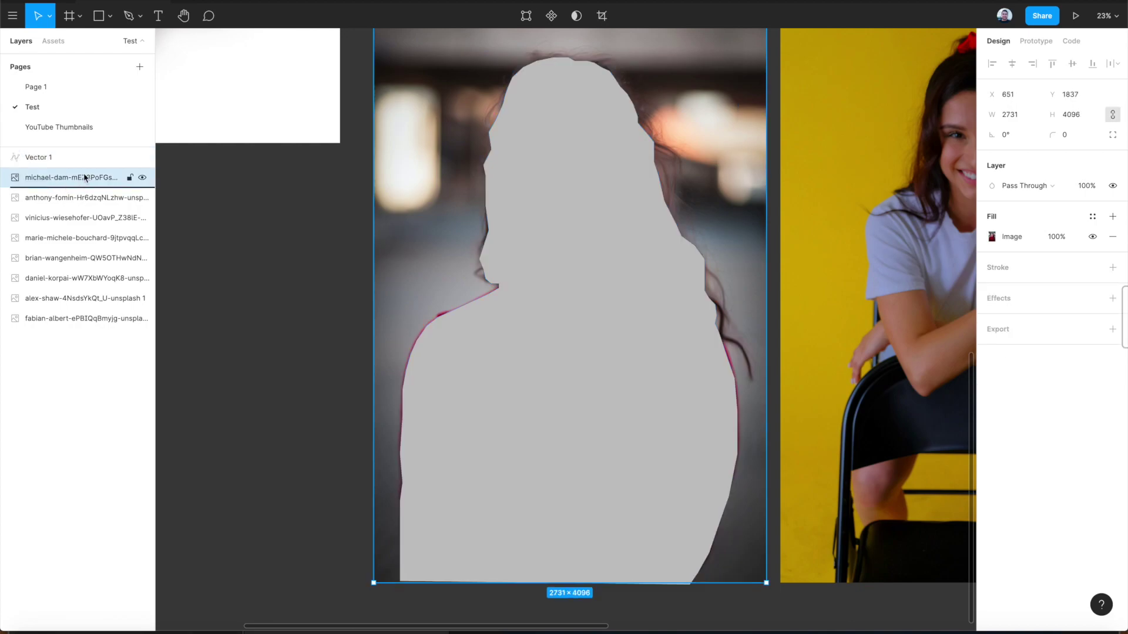
{"action": "left_click_drag", "start_coordinate": [84, 177], "coordinate": [84, 159]}
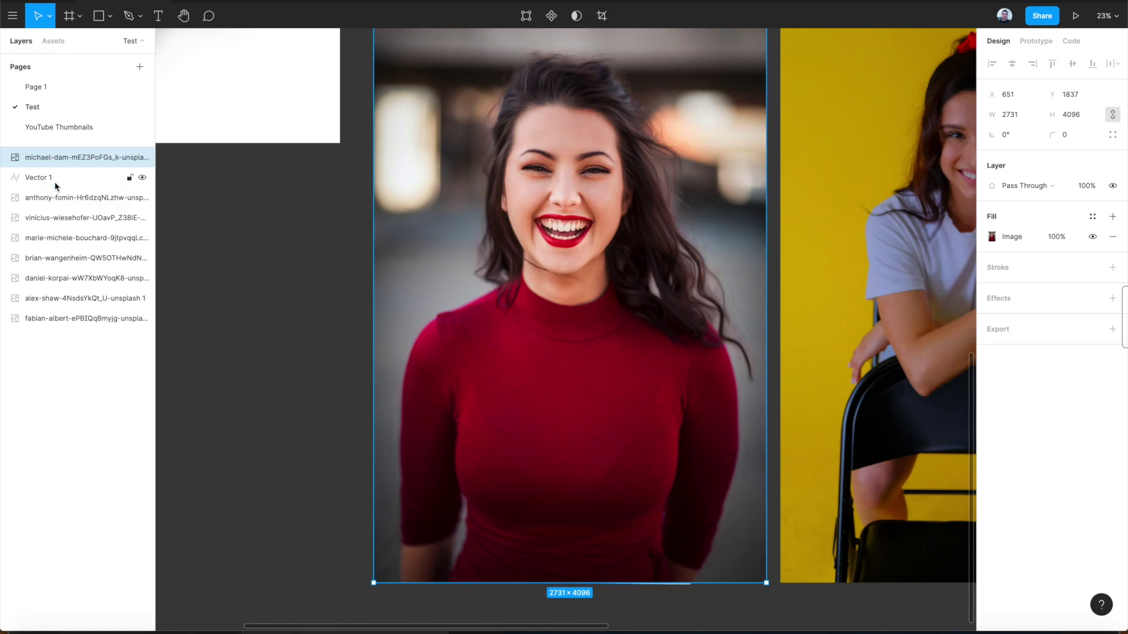
{"action": "left_click", "coordinate": [56, 185], "text": "shift"}
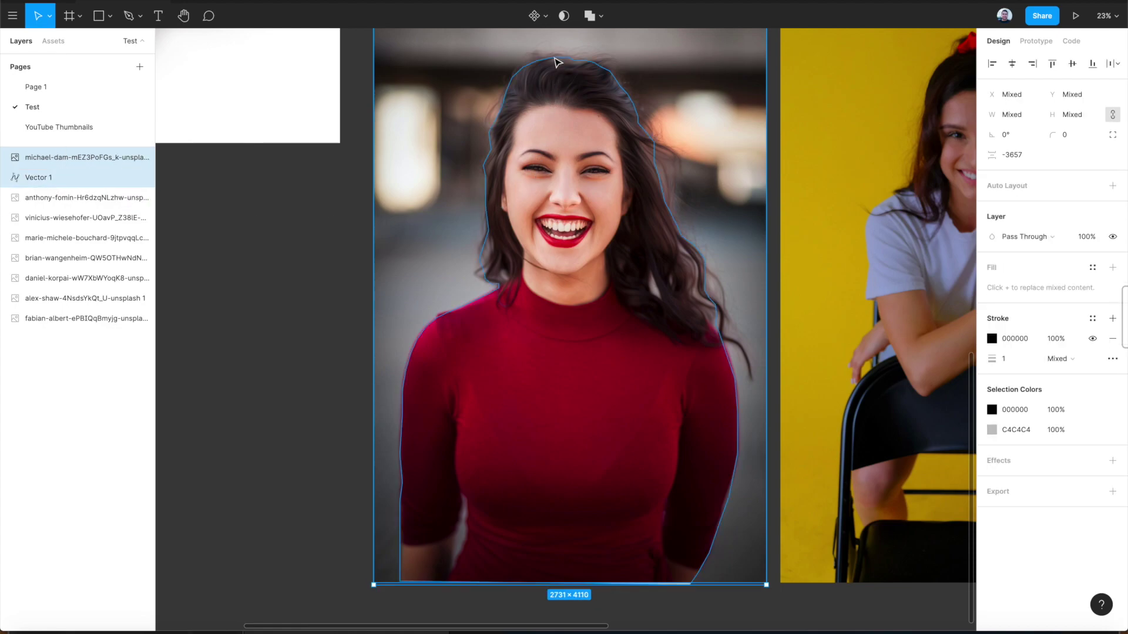
{"action": "left_click", "coordinate": [563, 15]}
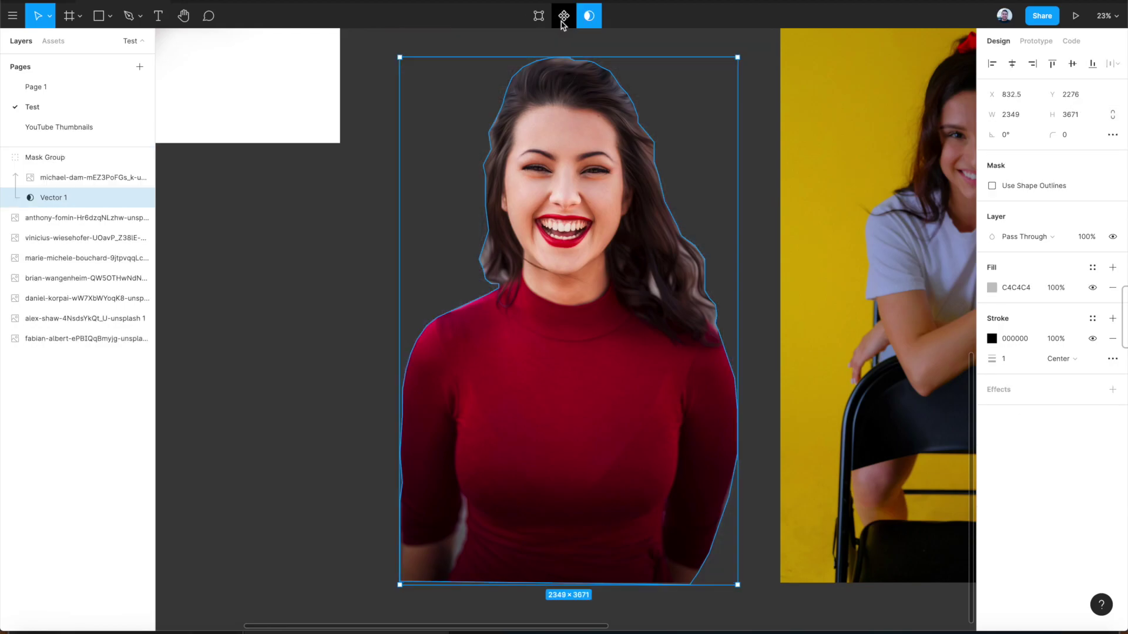
{"action": "left_click", "coordinate": [336, 202]}
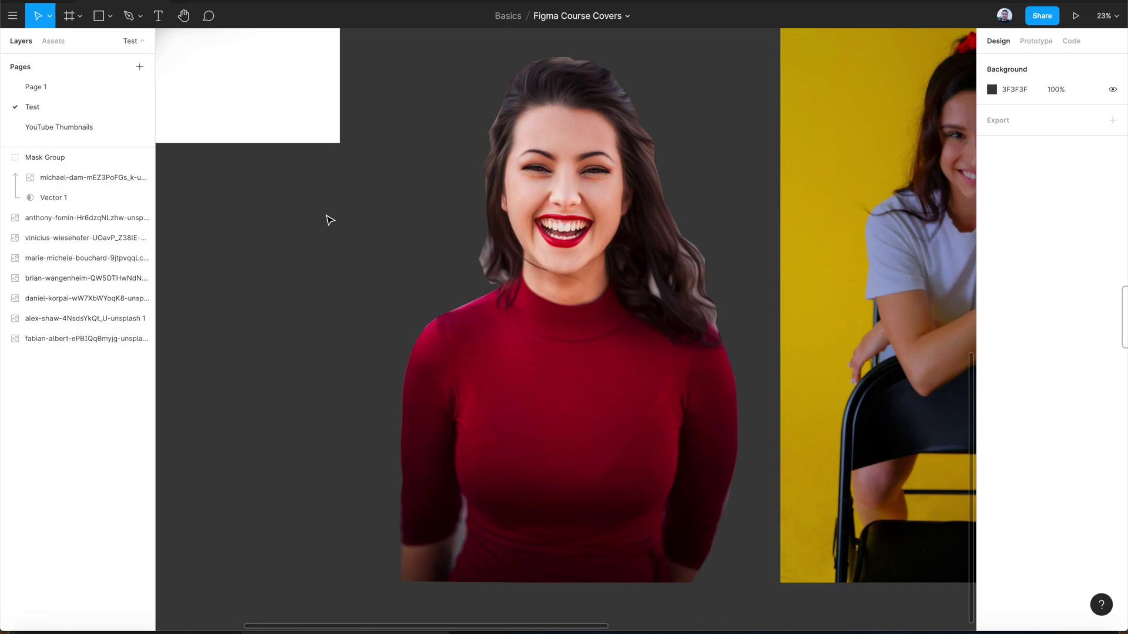
{"action": "scroll", "coordinate": [446, 527], "scroll_direction": "up", "scroll_amount": 5}
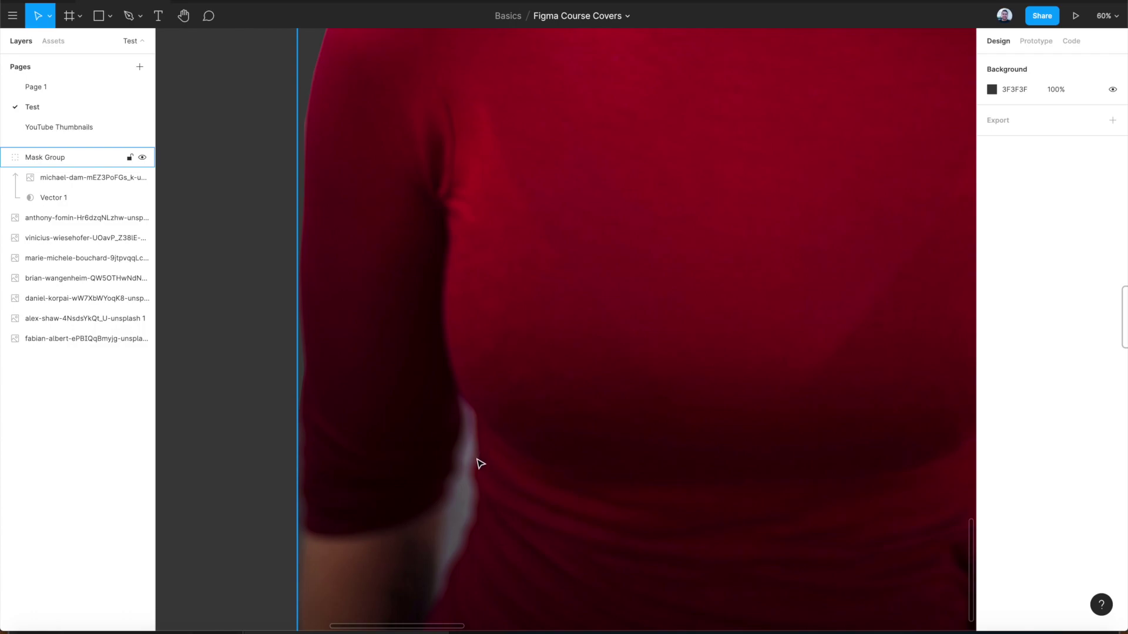
In Vector 1's edit mode, pen-trace a closed loop around the gap beside the left arm.
{"action": "left_click", "coordinate": [80, 201]}
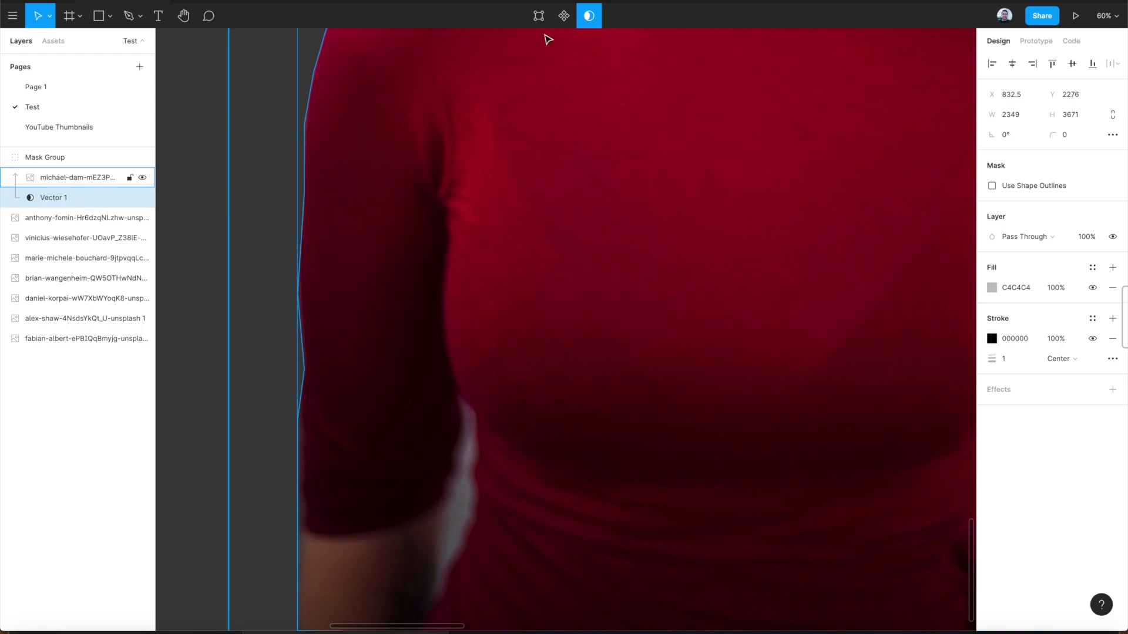
{"action": "left_click", "coordinate": [539, 16]}
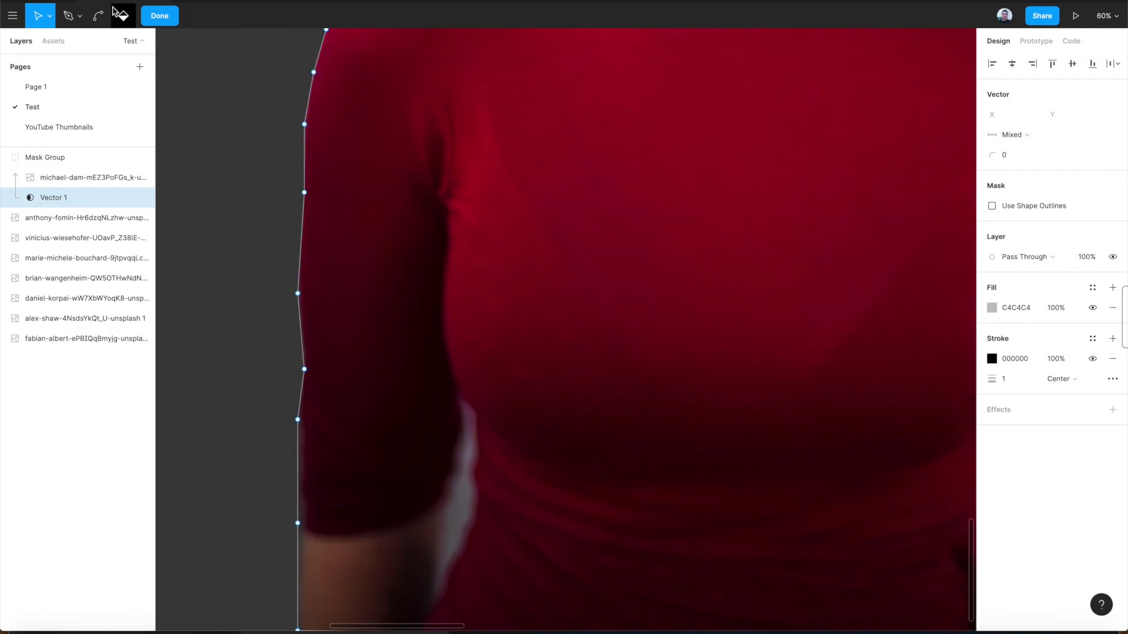
{"action": "left_click", "coordinate": [70, 17]}
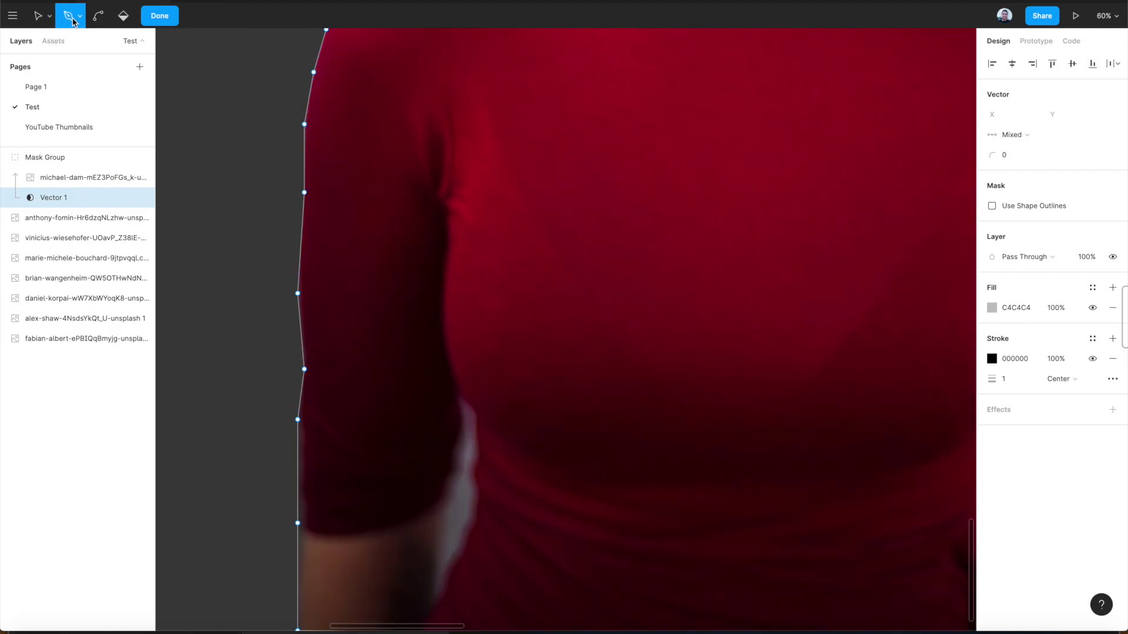
{"action": "left_click_drag", "start_coordinate": [460, 412], "coordinate": [460, 424]}
{"action": "left_click", "coordinate": [456, 465]}
{"action": "left_click", "coordinate": [447, 508]}
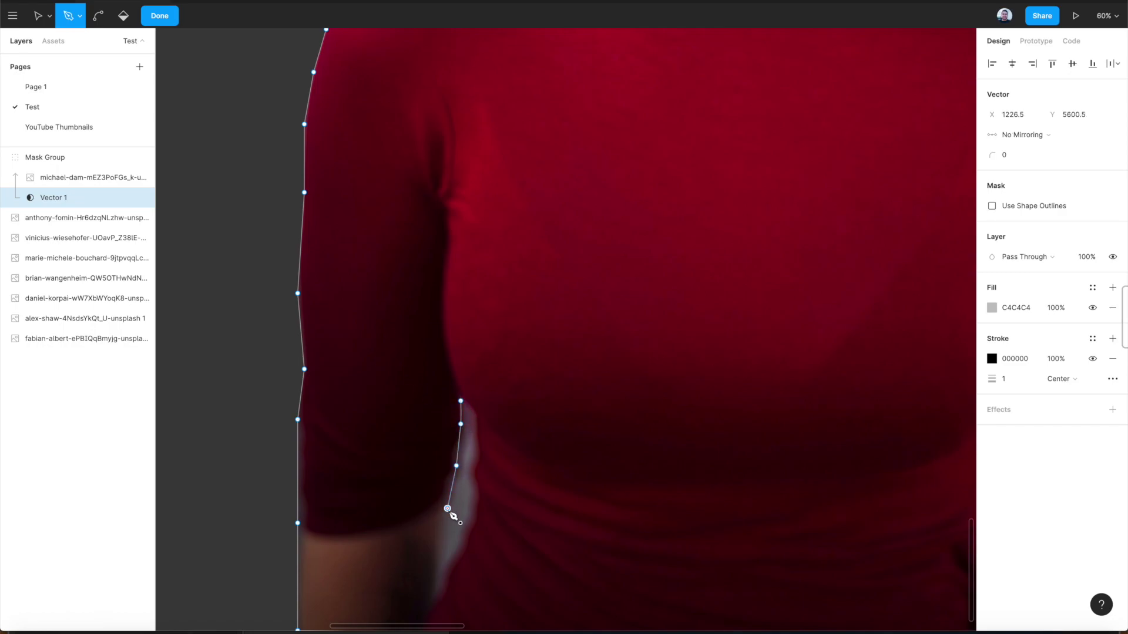
{"action": "left_click", "coordinate": [438, 559]}
{"action": "left_click", "coordinate": [438, 593]}
{"action": "left_click", "coordinate": [460, 541]}
{"action": "left_click_drag", "start_coordinate": [480, 479], "coordinate": [482, 462]}
{"action": "left_click", "coordinate": [480, 450]}
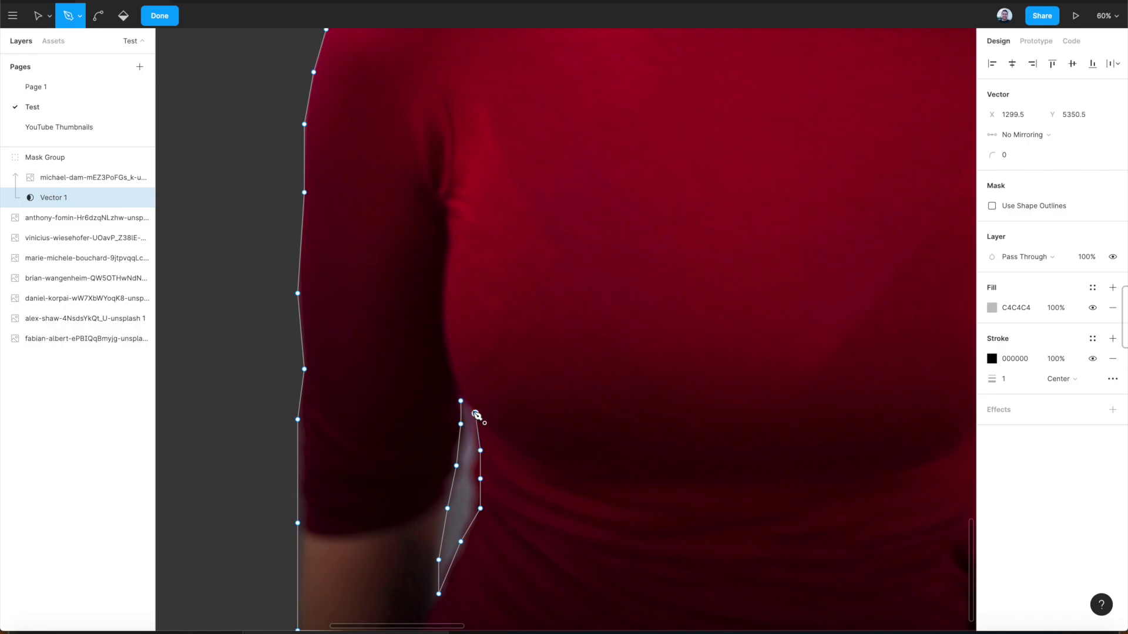
{"action": "left_click", "coordinate": [461, 403]}
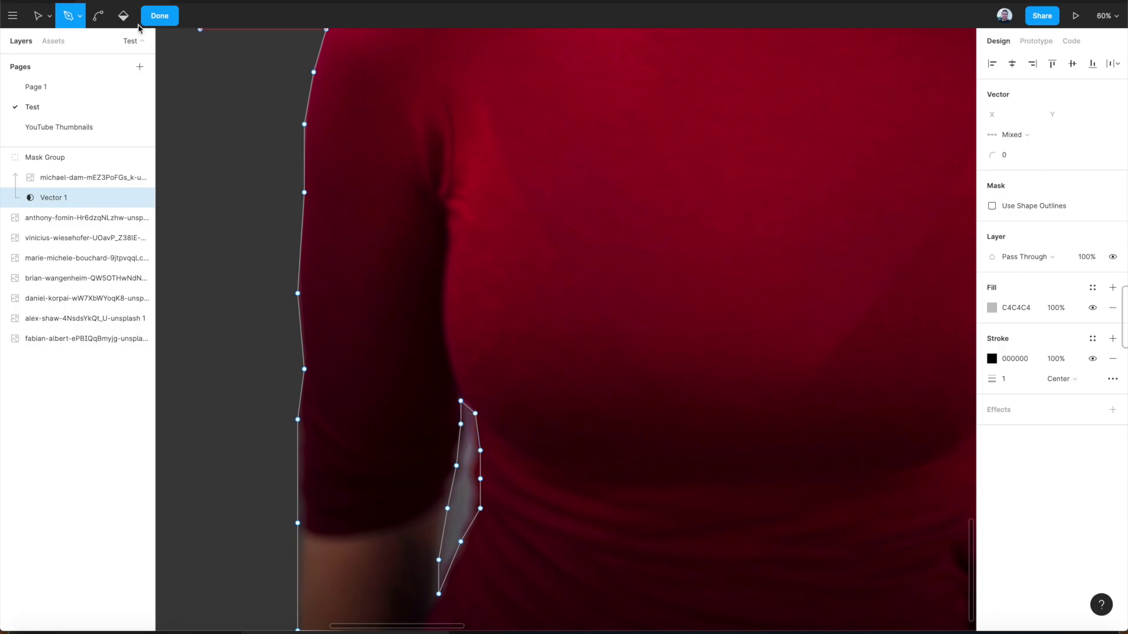
Clear the fill from the arm-gap loop with the Paint Bucket and finish editing.
{"action": "left_click", "coordinate": [123, 15]}
{"action": "left_click", "coordinate": [460, 502]}
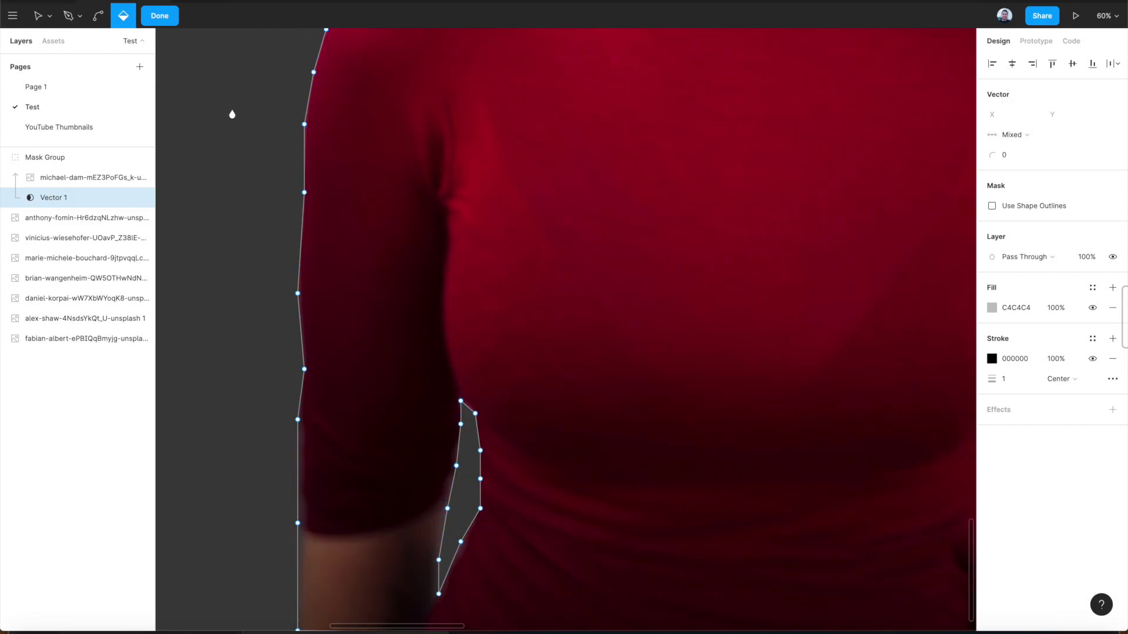
{"action": "left_click", "coordinate": [173, 14]}
{"action": "scroll", "coordinate": [471, 500], "scroll_direction": "down", "scroll_amount": 5}
{"action": "scroll", "coordinate": [469, 497], "scroll_direction": "up", "scroll_amount": 4}
{"action": "scroll", "coordinate": [469, 498], "scroll_direction": "right", "scroll_amount": 2}
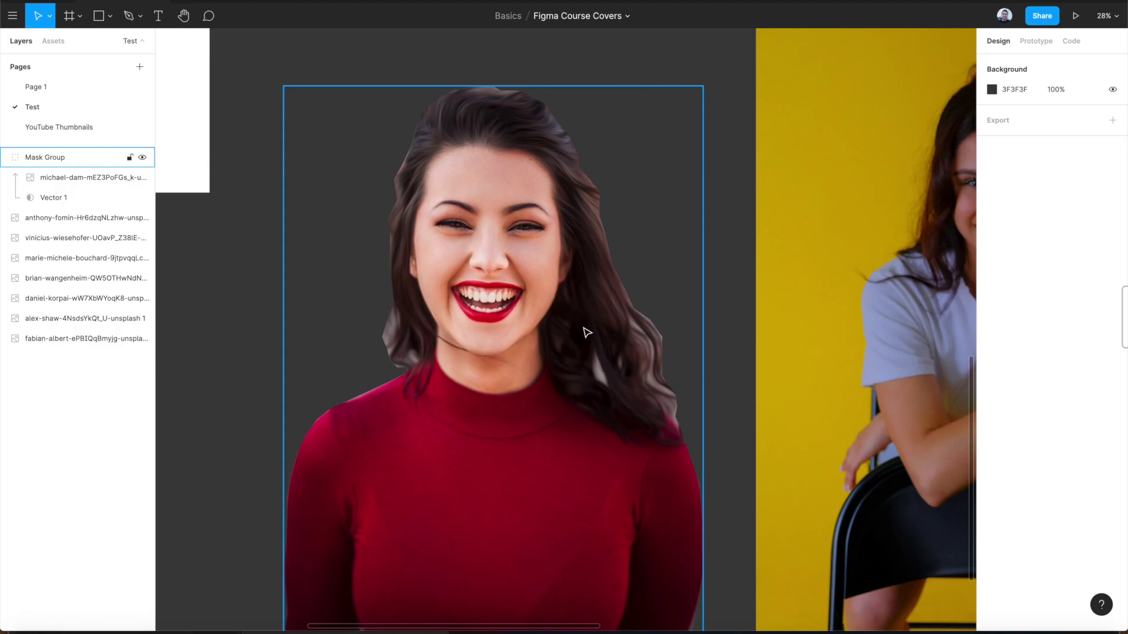
Inside the Mask Group, pull a hair-edge point tighter and outline the small hair gap.
{"action": "double_click", "coordinate": [406, 338]}
{"action": "double_click", "coordinate": [544, 247]}
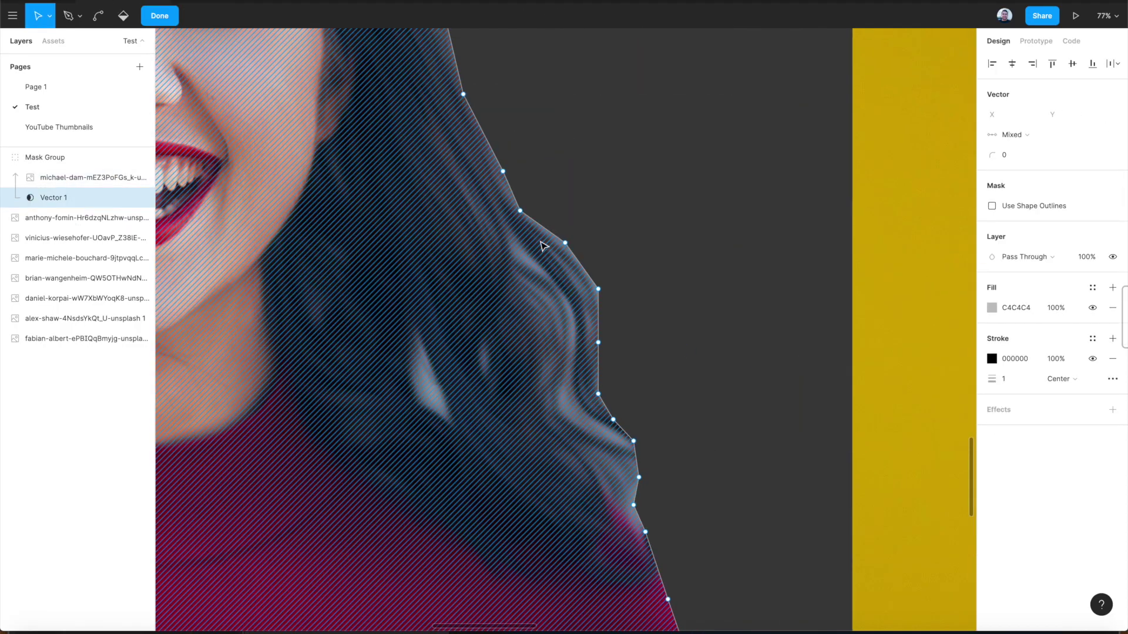
{"action": "left_click_drag", "start_coordinate": [544, 247], "coordinate": [641, 535]}
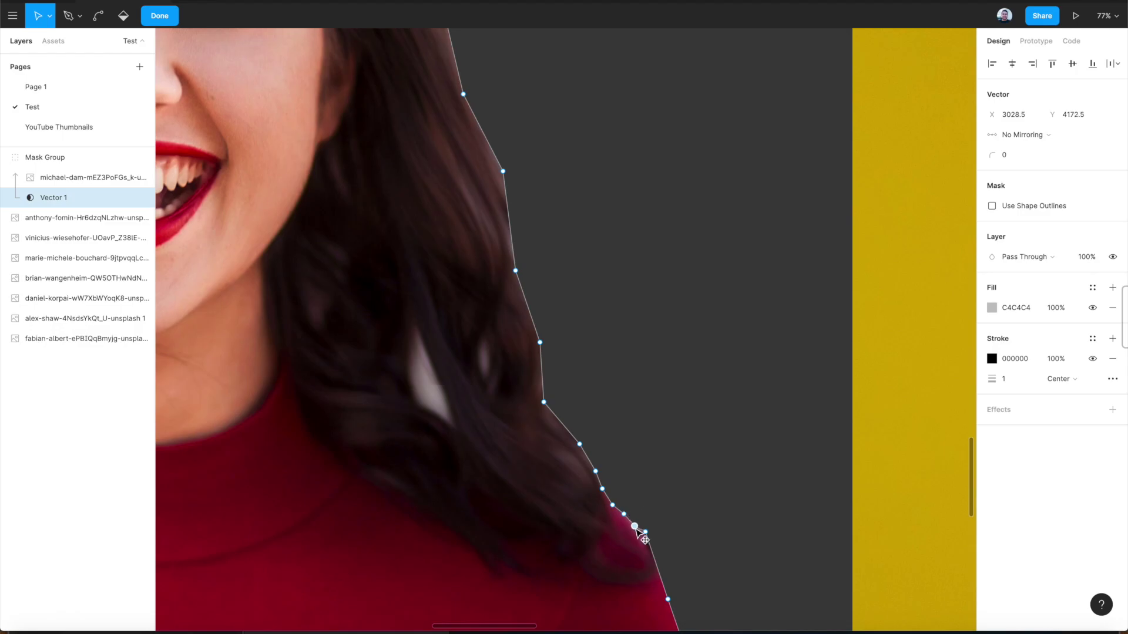
{"action": "scroll", "coordinate": [641, 536], "scroll_direction": "left", "scroll_amount": 5}
{"action": "left_click", "coordinate": [530, 348]}
{"action": "left_click", "coordinate": [525, 380]}
{"action": "left_click", "coordinate": [568, 449]}
{"action": "left_click", "coordinate": [530, 348]}
{"action": "key", "text": "Escape"}
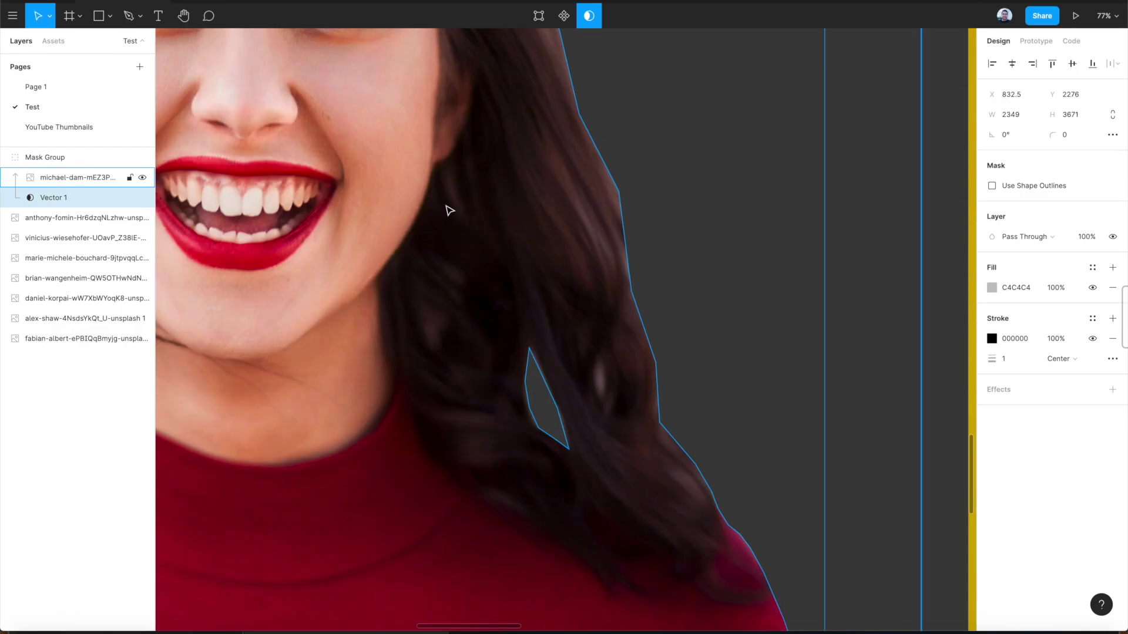
{"action": "scroll", "coordinate": [446, 210], "scroll_direction": "up", "scroll_amount": 10}
Re-edit Vector 1 to adjust an outline point near the left shoulder.
{"action": "left_click", "coordinate": [53, 197]}
{"action": "key", "text": "Return"}
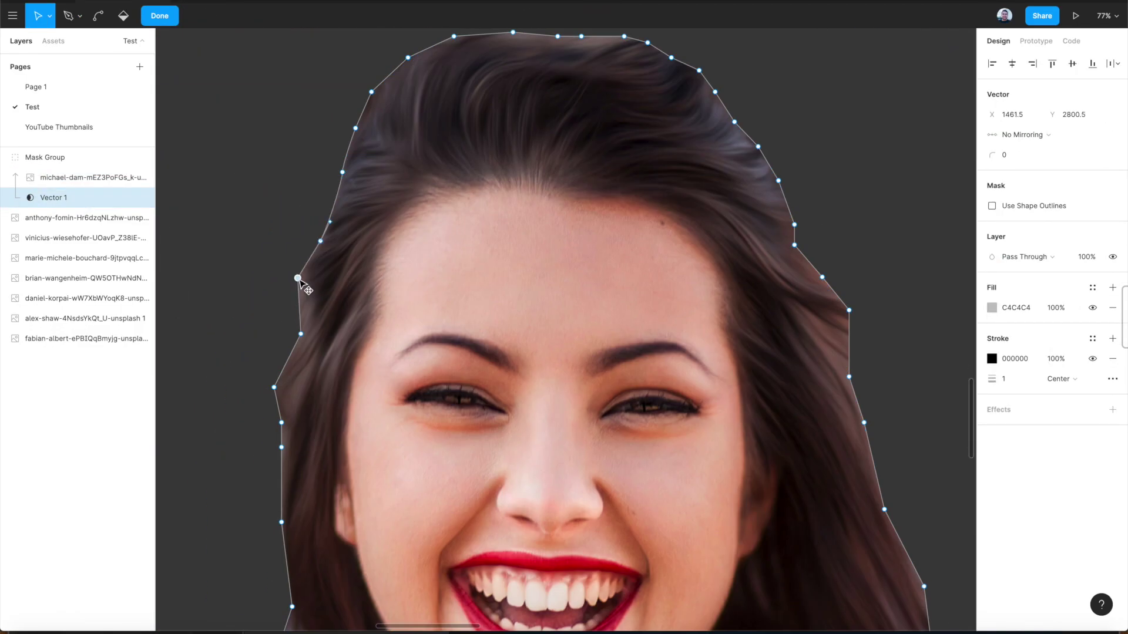
{"action": "scroll", "coordinate": [300, 282], "scroll_direction": "down", "scroll_amount": 10}
{"action": "left_click", "coordinate": [332, 494]}
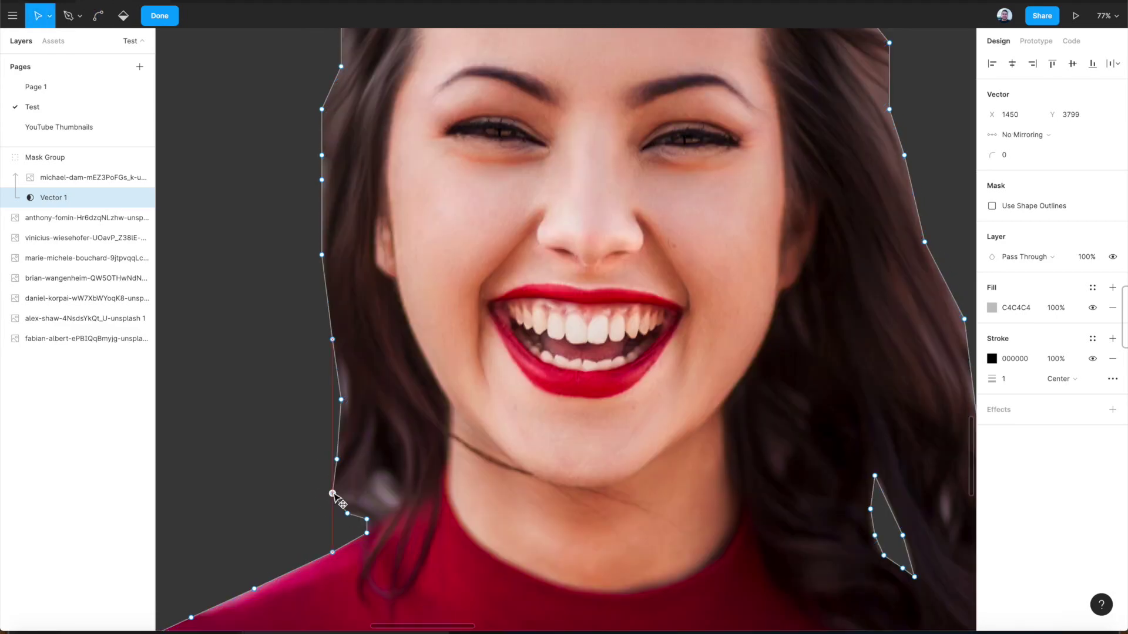
{"action": "scroll", "coordinate": [332, 495], "scroll_direction": "down", "scroll_amount": 5}
{"action": "scroll", "coordinate": [353, 428], "scroll_direction": "down", "scroll_amount": 5}
{"action": "key", "text": "Escape"}
Place the woman's cutout beside the watch photo, then bring up remove.bg in Firefox.
{"action": "left_click", "coordinate": [239, 197]}
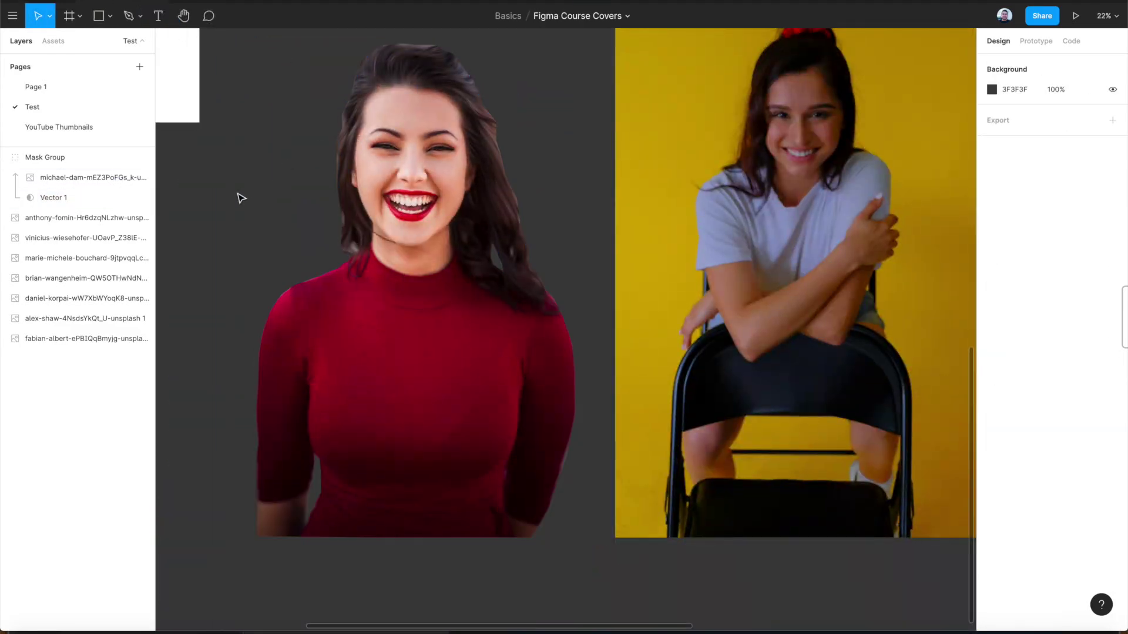
{"action": "scroll", "coordinate": [245, 216], "scroll_direction": "up", "scroll_amount": 1}
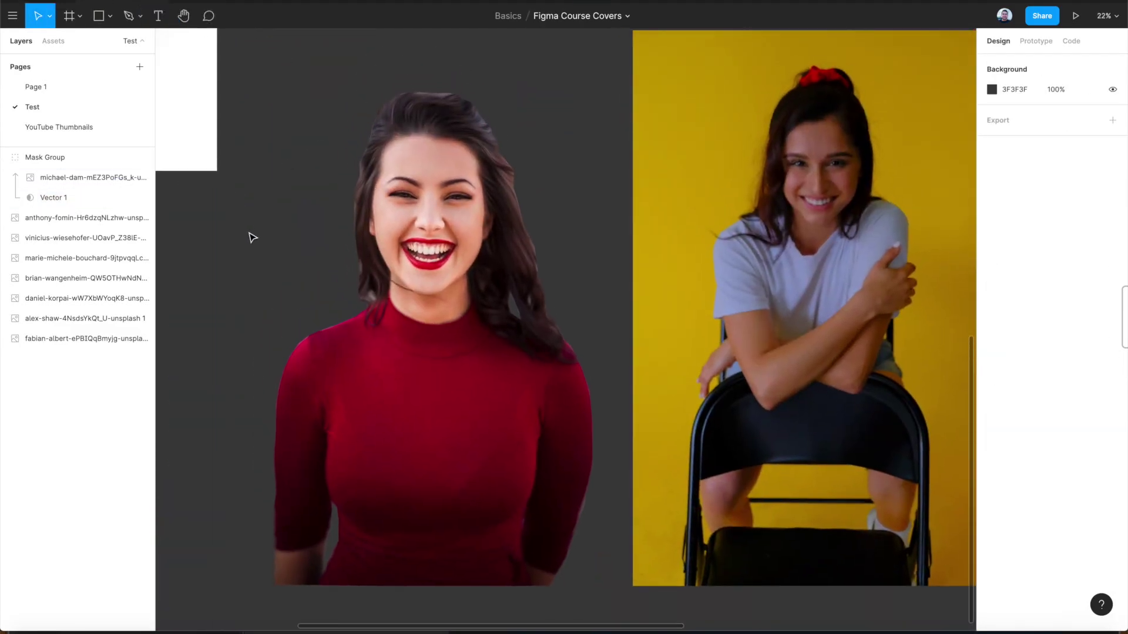
{"action": "scroll", "coordinate": [331, 292], "scroll_direction": "down", "scroll_amount": 3}
{"action": "scroll", "coordinate": [441, 344], "scroll_direction": "up", "scroll_amount": 2}
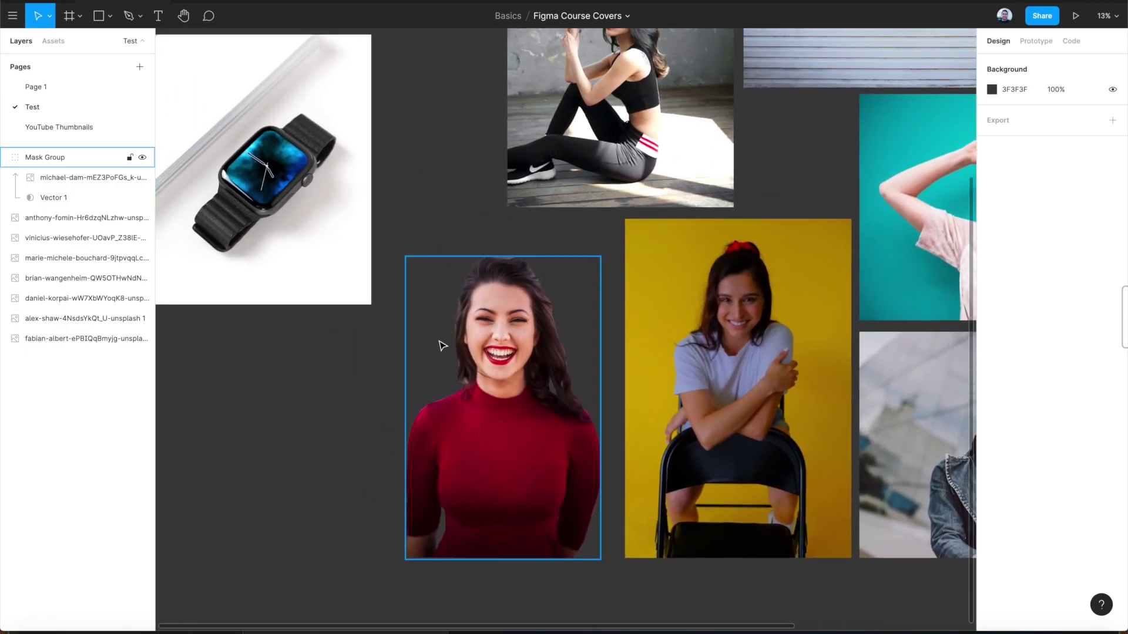
{"action": "scroll", "coordinate": [532, 483], "scroll_direction": "up", "scroll_amount": 1}
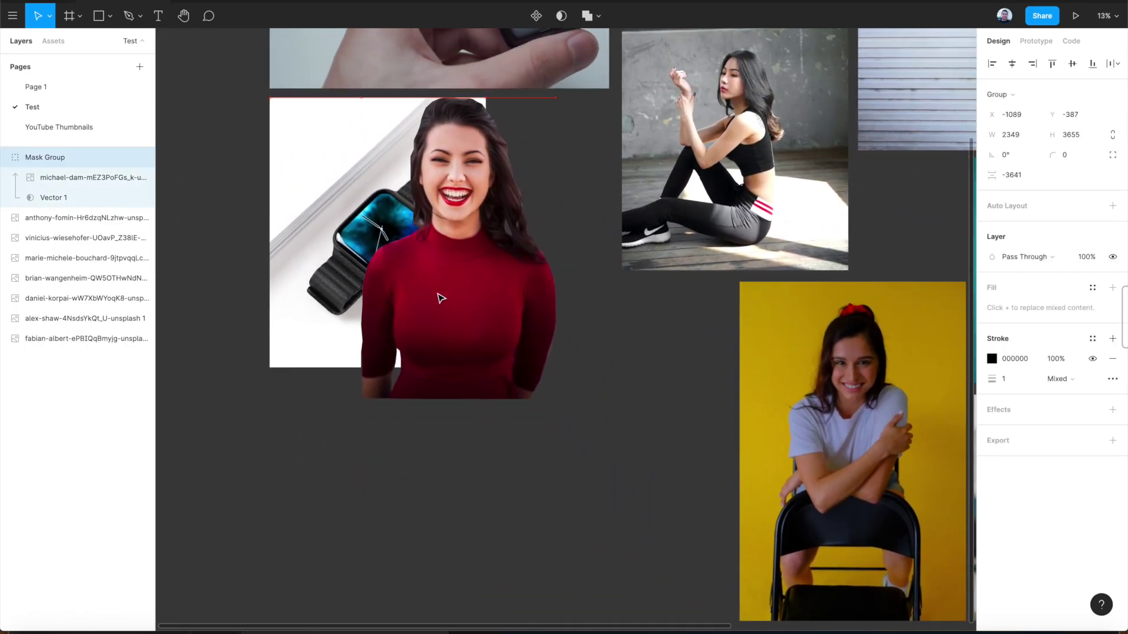
{"action": "left_click_drag", "start_coordinate": [533, 484], "coordinate": [411, 287]}
{"action": "scroll", "coordinate": [411, 287], "scroll_direction": "up", "scroll_amount": 2}
{"action": "scroll", "coordinate": [424, 296], "scroll_direction": "up", "scroll_amount": 2}
{"action": "mouse_move", "coordinate": [403, 523]}
{"action": "left_mouse_down"}
{"action": "mouse_move", "coordinate": [315, 326]}
{"action": "mouse_move", "coordinate": [548, 567]}
{"action": "left_mouse_up"}
{"action": "scroll", "coordinate": [548, 568], "scroll_direction": "down", "scroll_amount": 4}
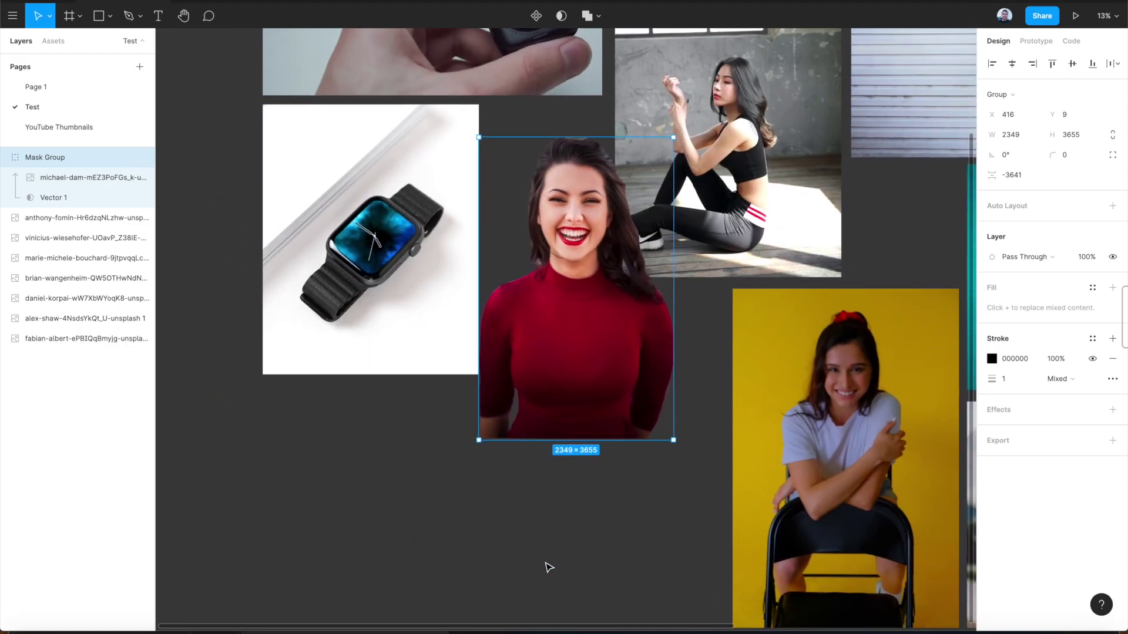
{"action": "scroll", "coordinate": [548, 568], "scroll_direction": "down", "scroll_amount": 1}
{"action": "left_click", "coordinate": [434, 466]}
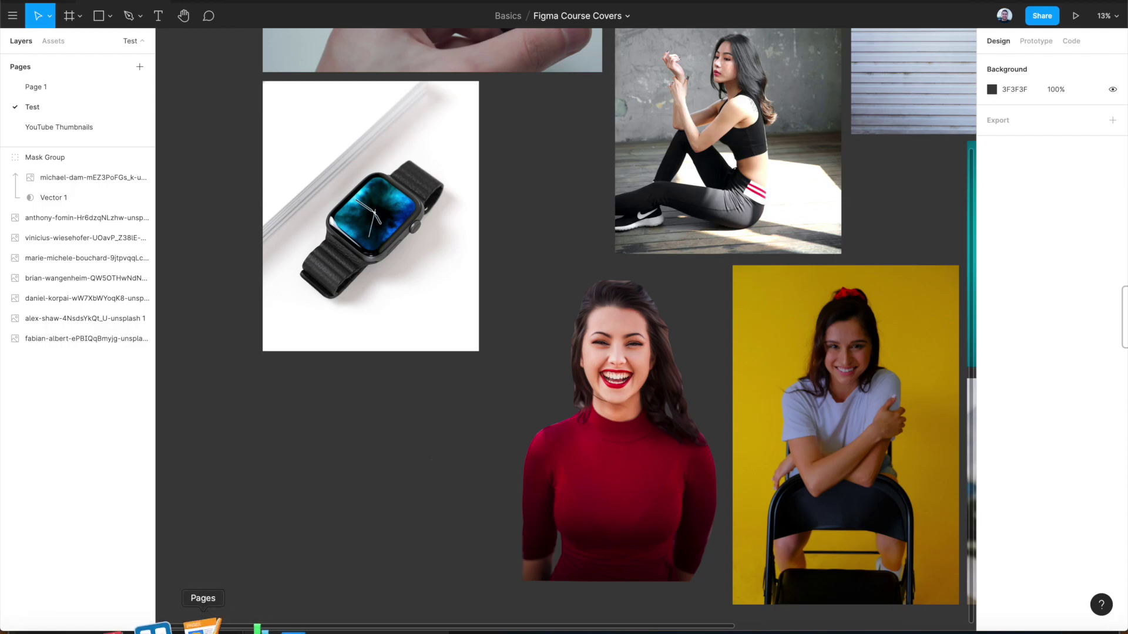
{"action": "left_click", "coordinate": [814, 622]}
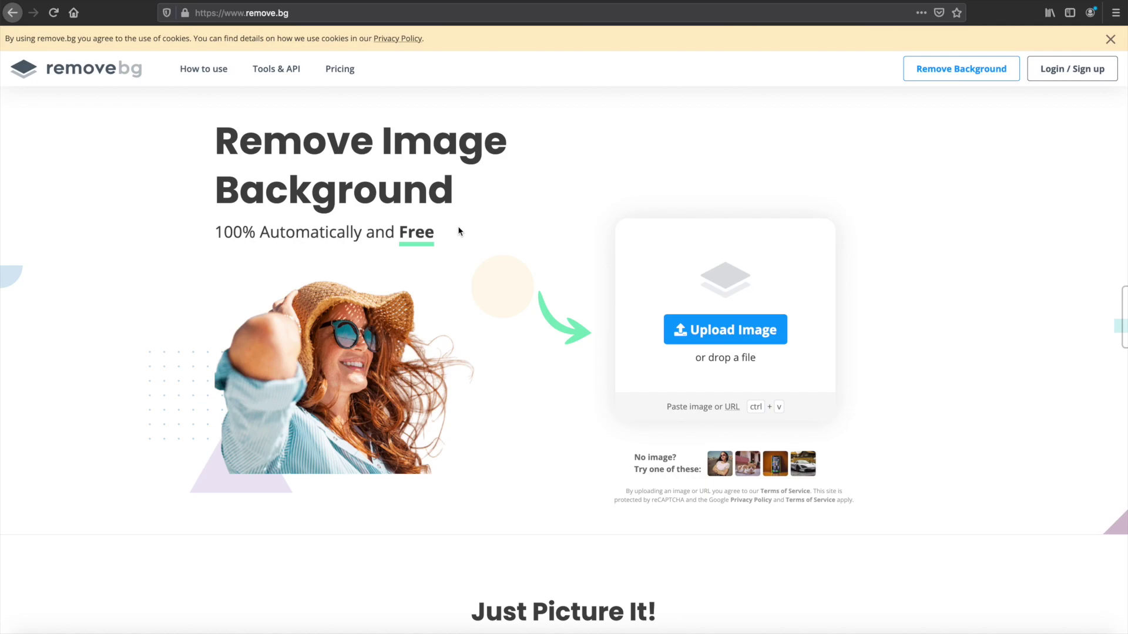
Review remove.bg pricing, sign in, and view the account's API Key page.
{"action": "left_click", "coordinate": [330, 79]}
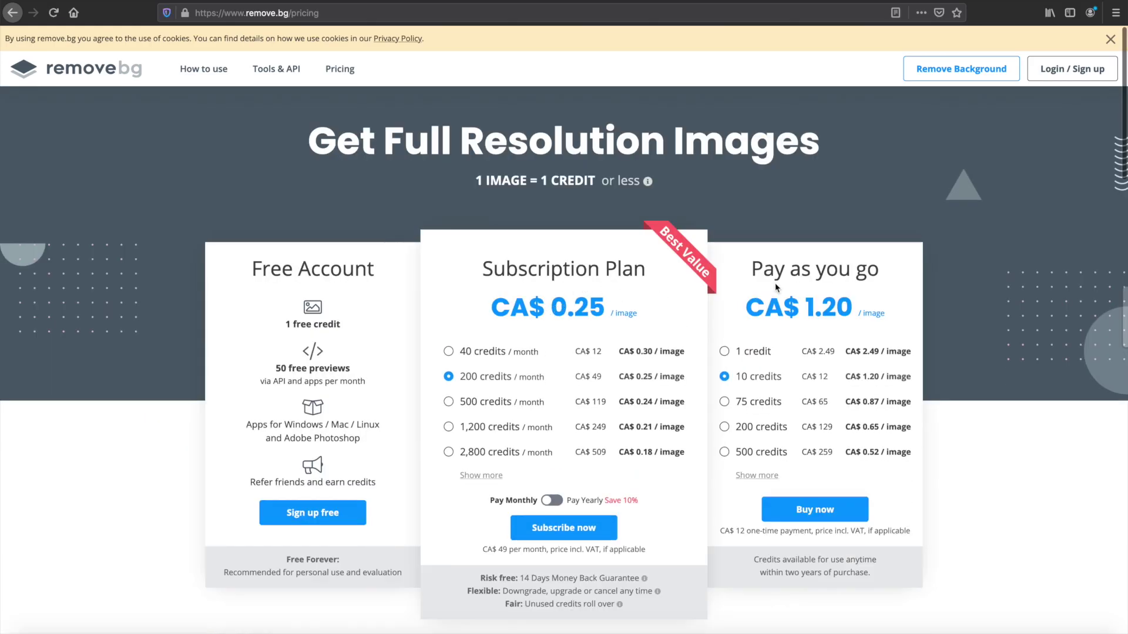
{"action": "key", "text": "alt+Left"}
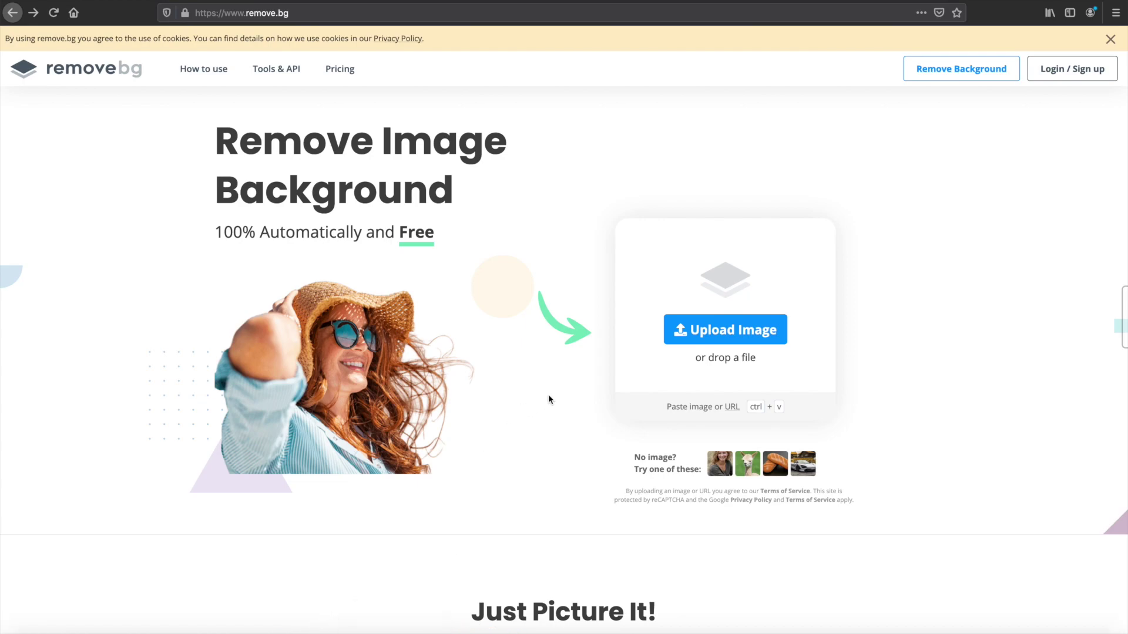
{"action": "left_click", "coordinate": [1047, 71]}
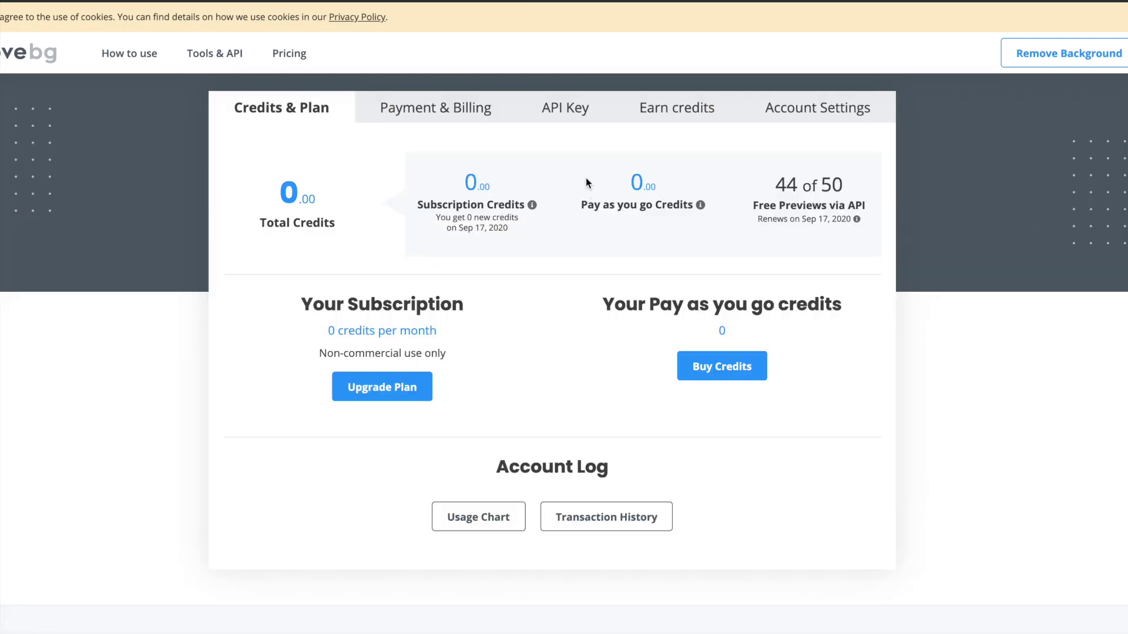
{"action": "left_click", "coordinate": [576, 122]}
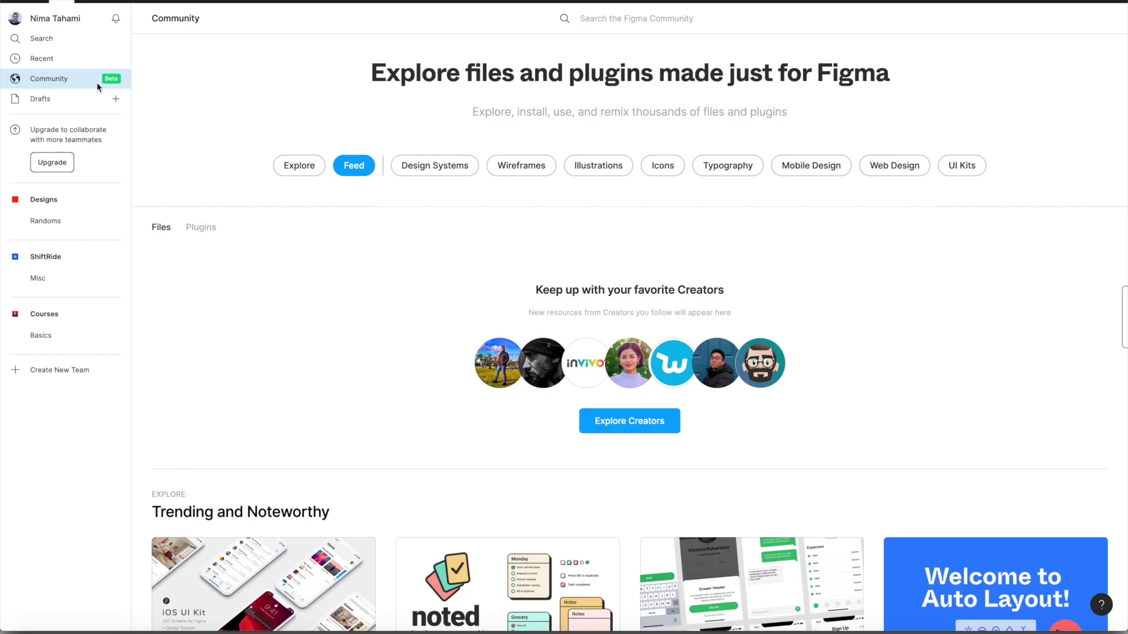
Search Figma Community for remove.bg and list the matching plugins.
{"action": "left_click", "coordinate": [611, 20]}
{"action": "type", "text": "rem"}
{"action": "type", "text": "ove.bg"}
{"action": "key", "text": "Return"}
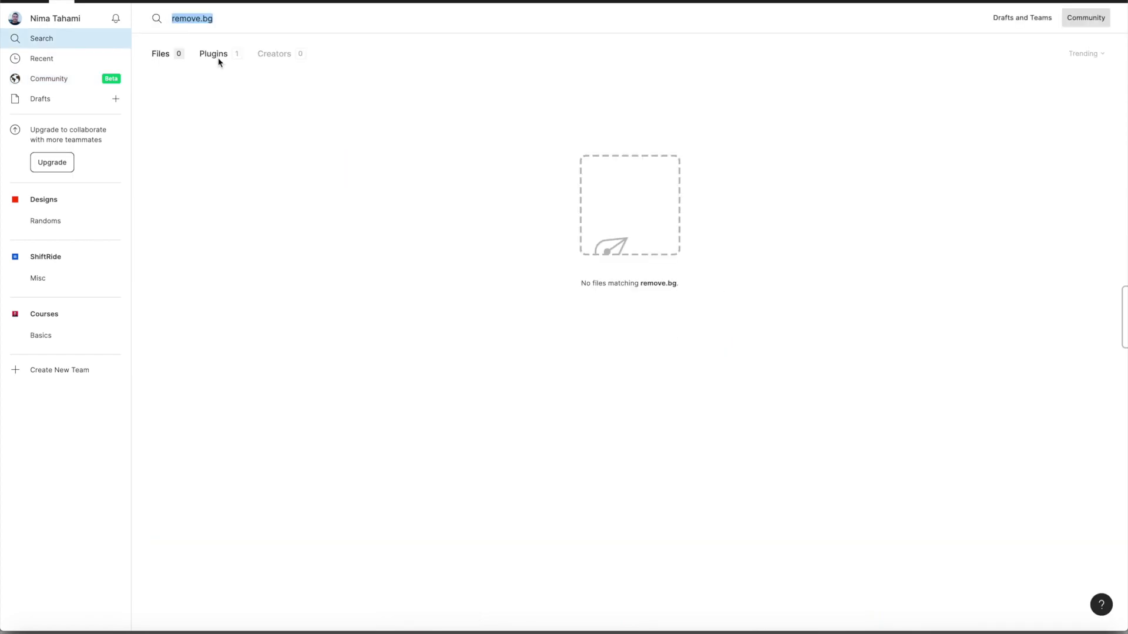
{"action": "left_click", "coordinate": [216, 61]}
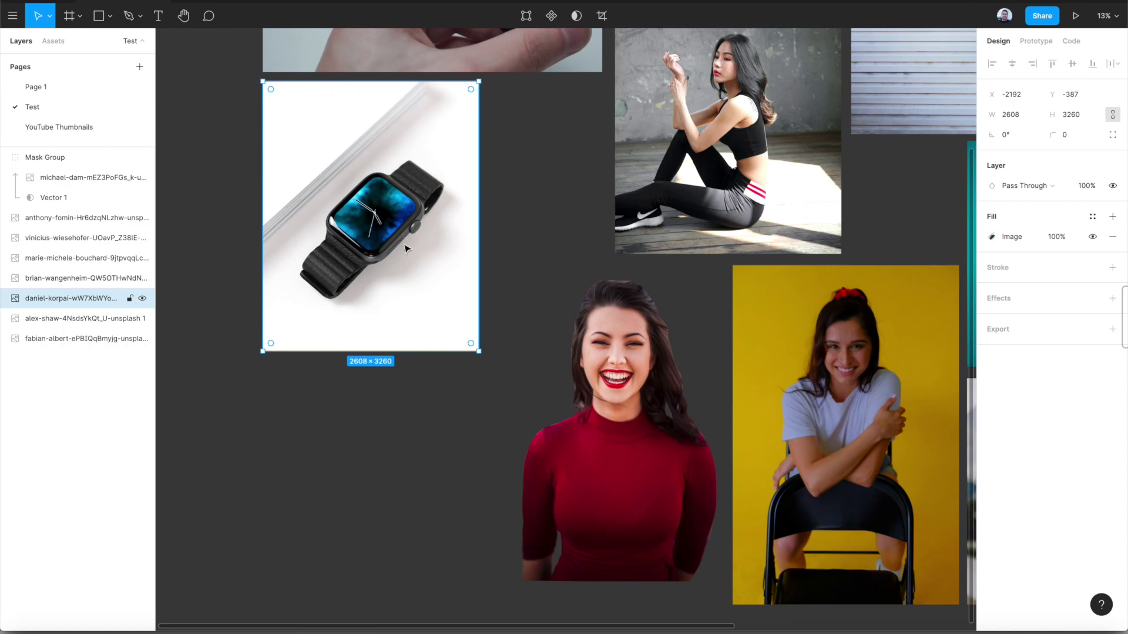
Select and zoom to the watch photo, then paste and save the Remove BG API key.
{"action": "left_click_drag", "start_coordinate": [252, 75], "coordinate": [351, 204]}
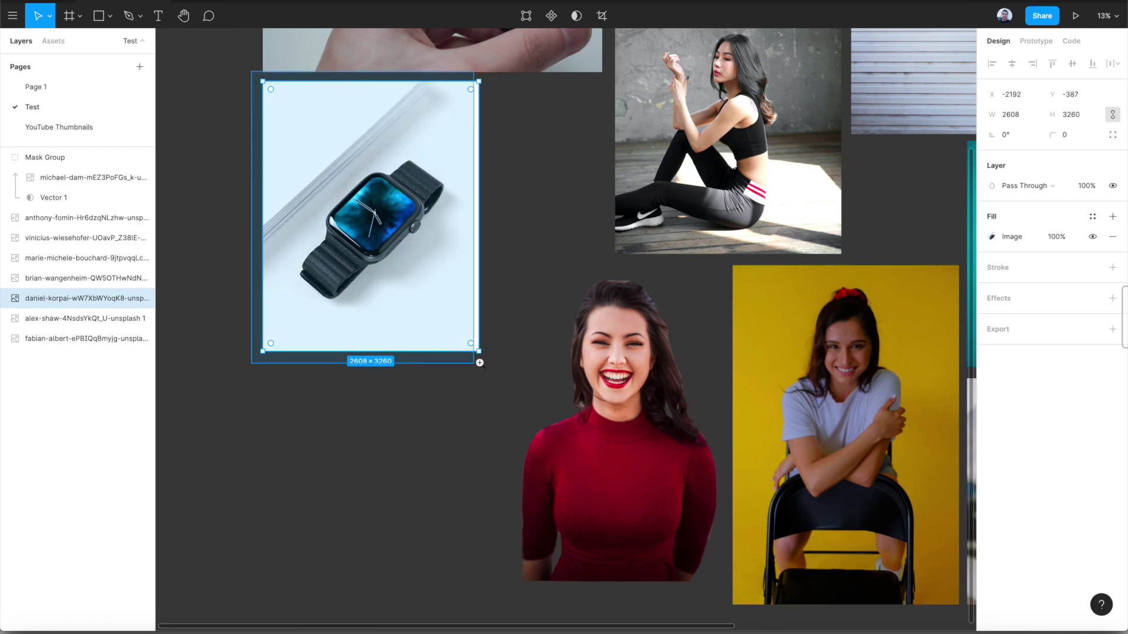
{"action": "key", "text": "shift+2"}
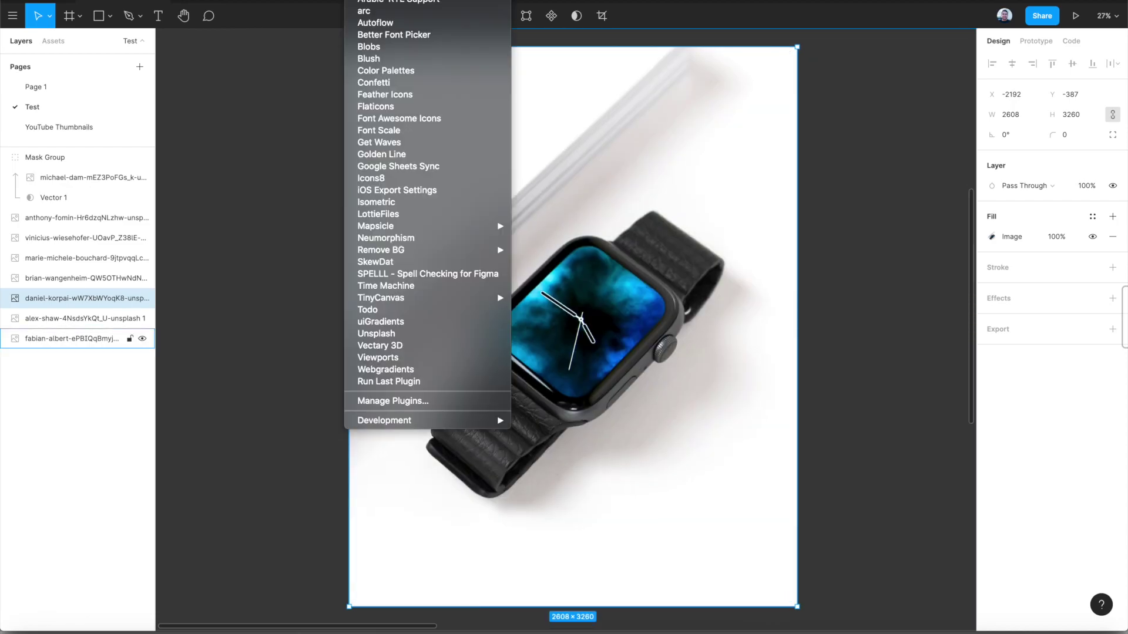
{"action": "mouse_move", "coordinate": [381, 251]}
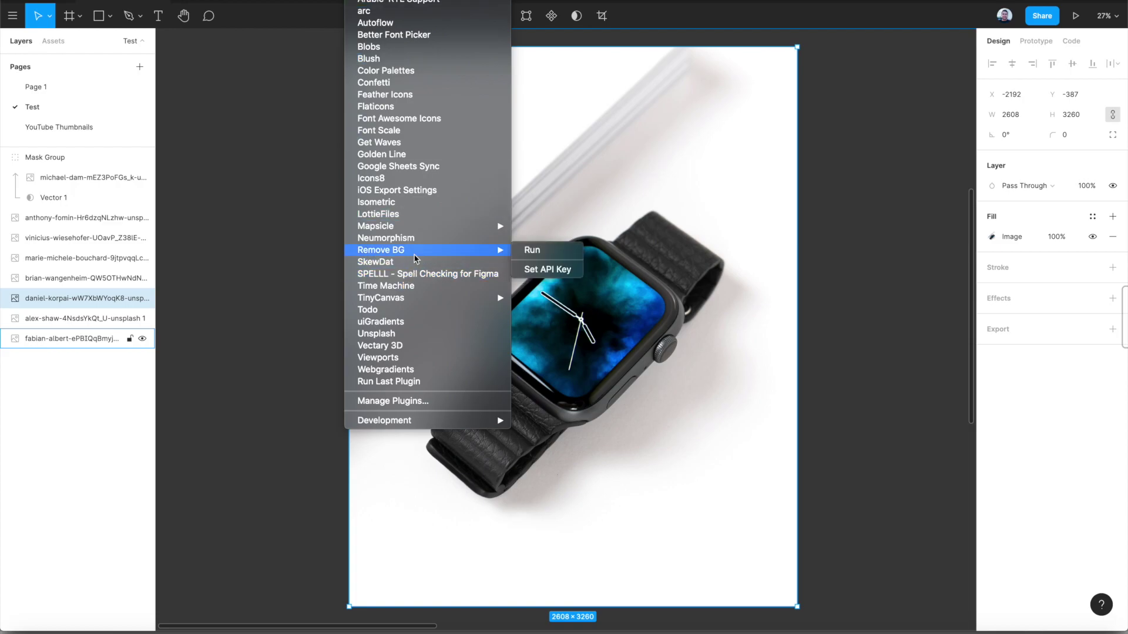
{"action": "left_click", "coordinate": [544, 271]}
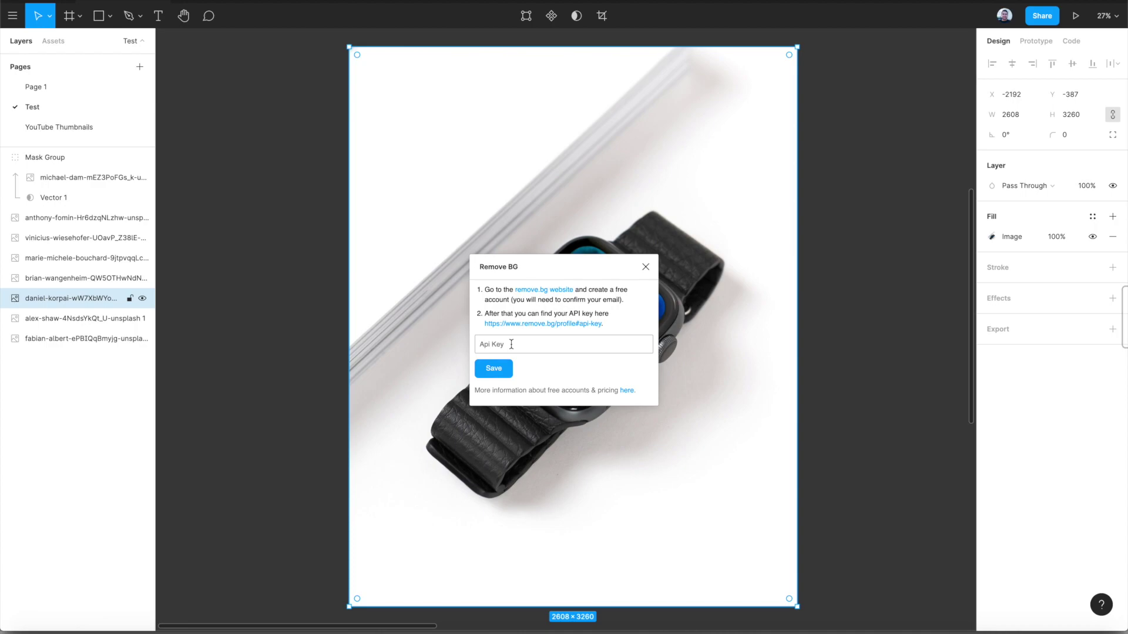
{"action": "key", "text": "ctrl+v"}
{"action": "key", "text": "Return"}
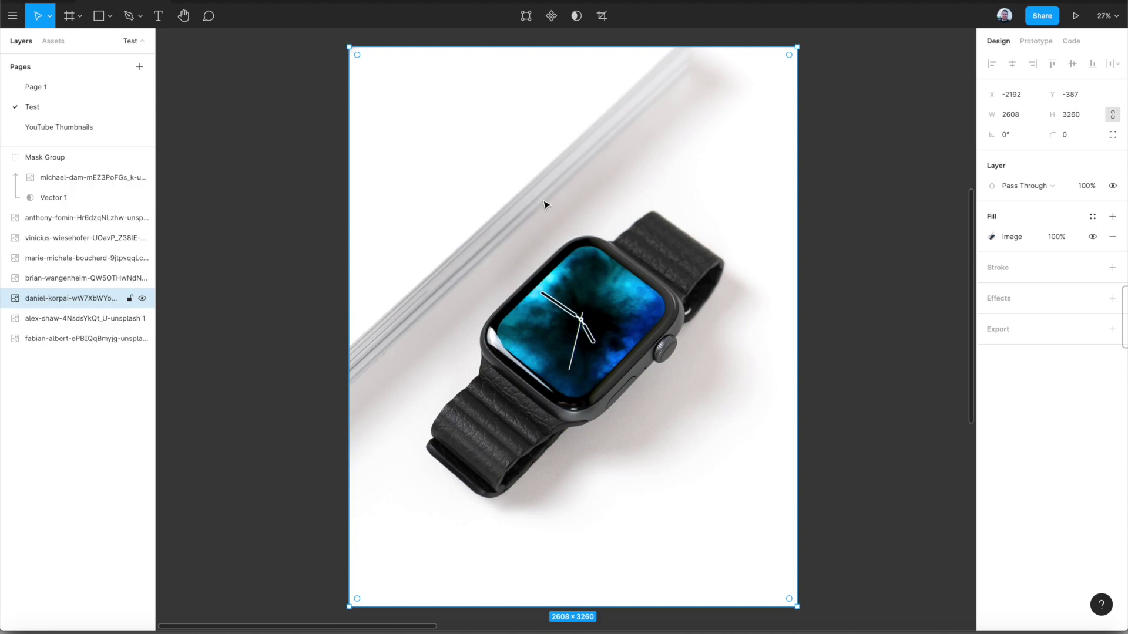
Strip the watch photo's white background with Remove BG, then slightly enlarge the cutout watch.
{"action": "left_click", "coordinate": [366, 3]}
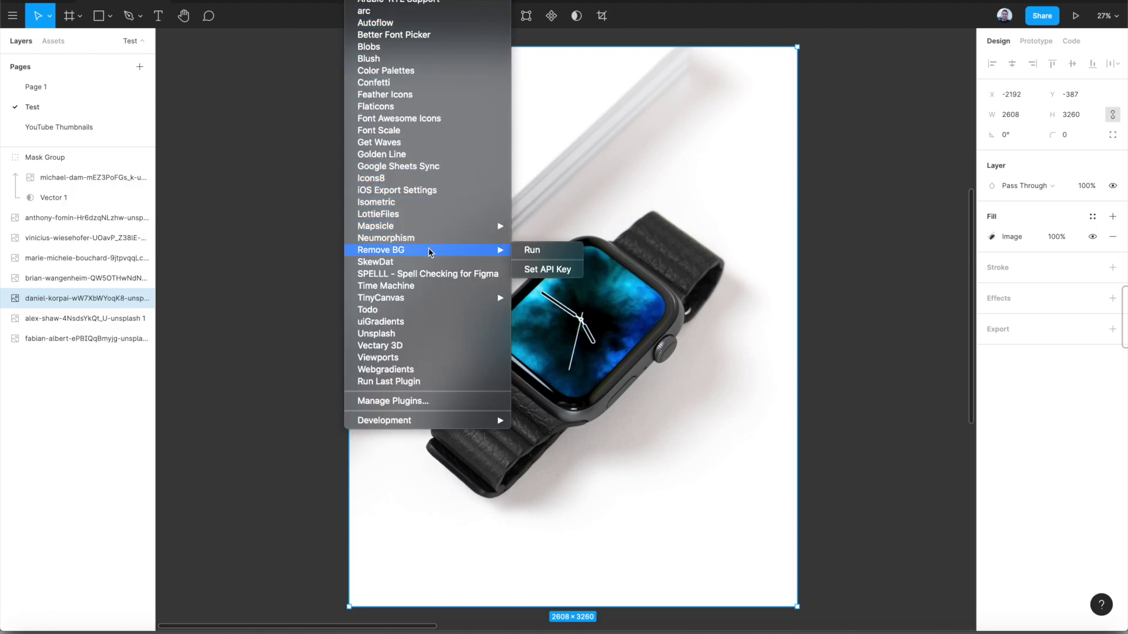
{"action": "mouse_move", "coordinate": [380, 250]}
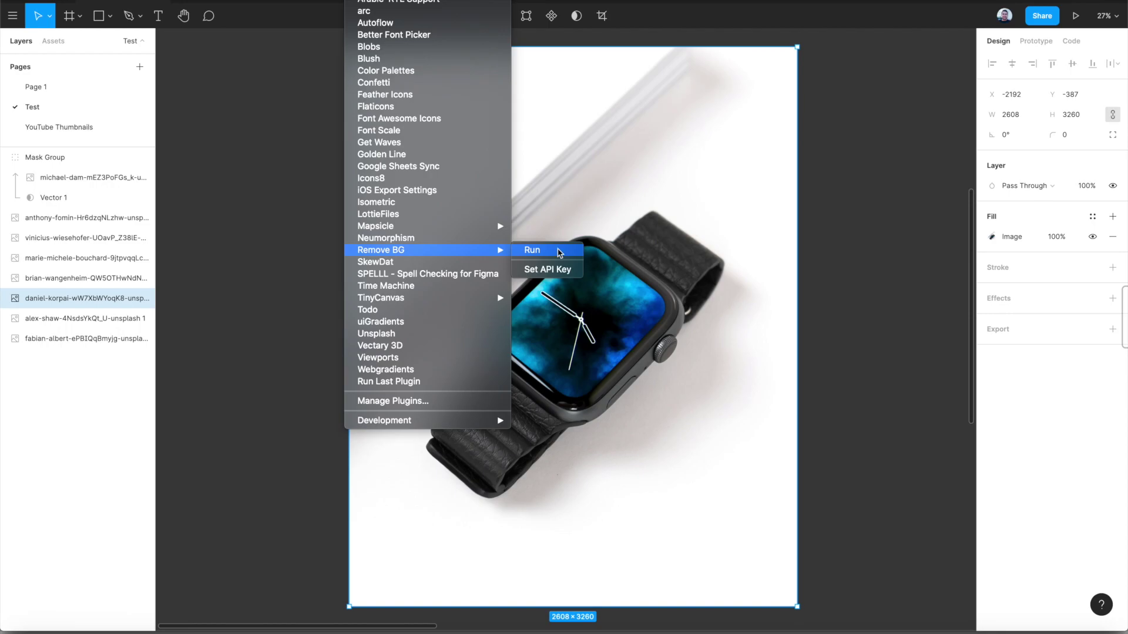
{"action": "left_click", "coordinate": [558, 254]}
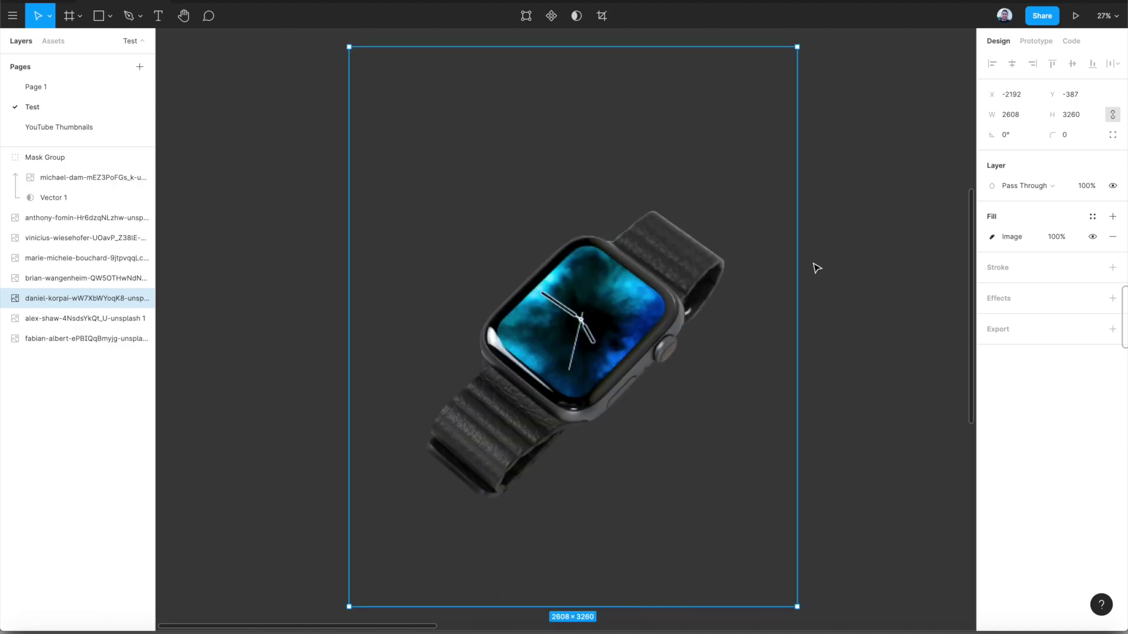
{"action": "scroll", "coordinate": [657, 318], "scroll_direction": "up", "scroll_amount": 3}
{"action": "scroll", "coordinate": [656, 318], "scroll_direction": "up", "scroll_amount": 1}
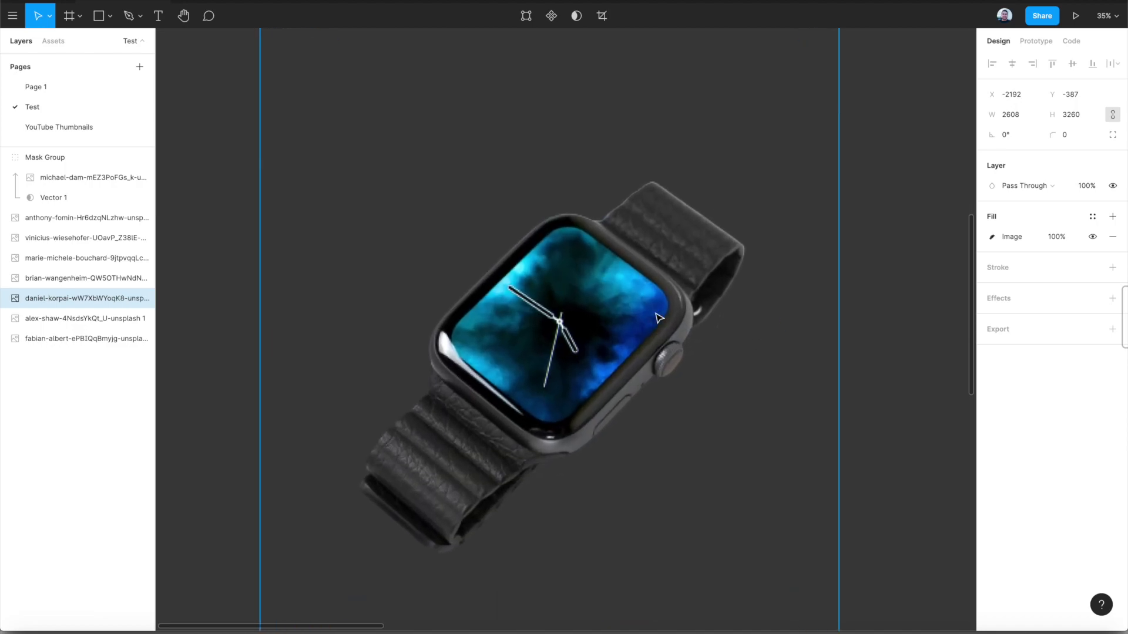
{"action": "scroll", "coordinate": [657, 318], "scroll_direction": "up", "scroll_amount": 3}
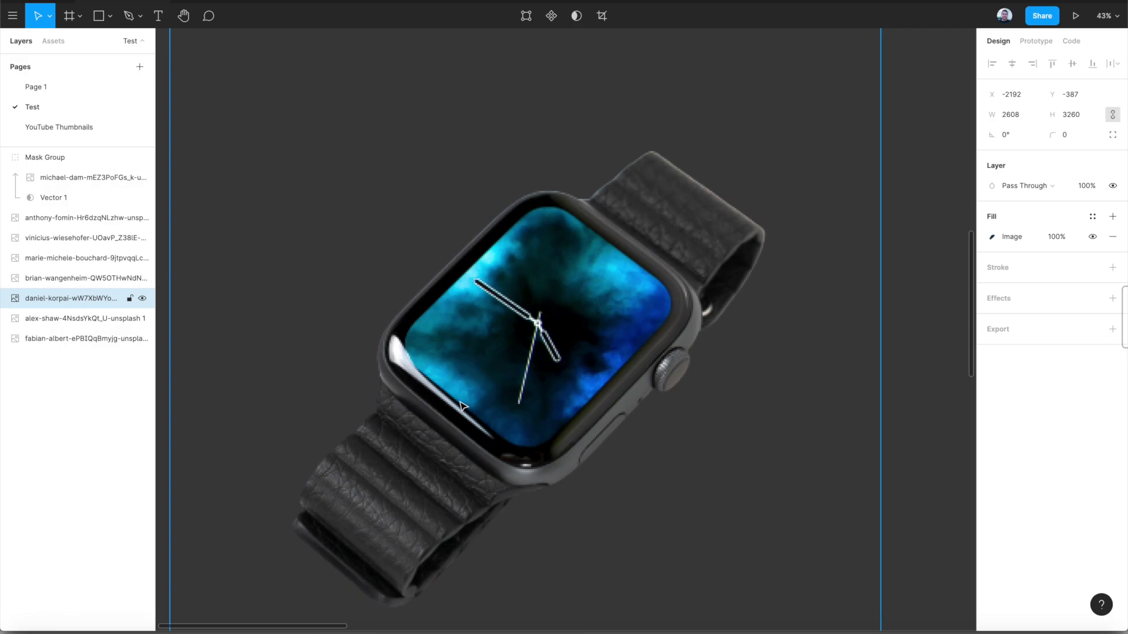
{"action": "scroll", "coordinate": [461, 405], "scroll_direction": "down", "scroll_amount": 3}
{"action": "scroll", "coordinate": [460, 405], "scroll_direction": "down", "scroll_amount": 3}
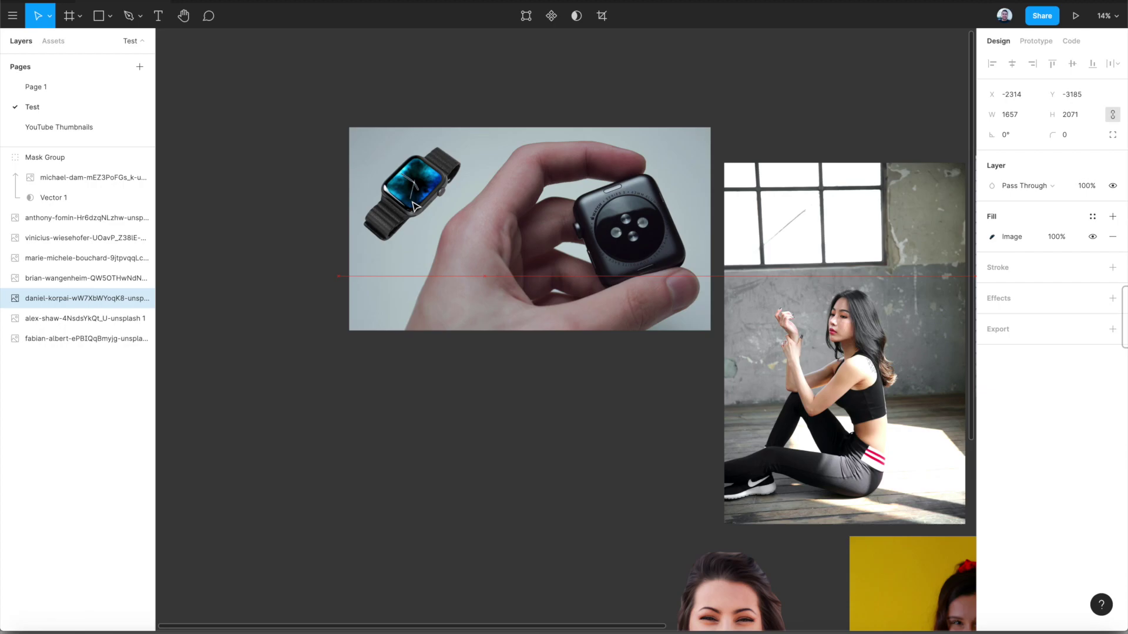
{"action": "left_click_drag", "start_coordinate": [486, 94], "coordinate": [494, 82]}
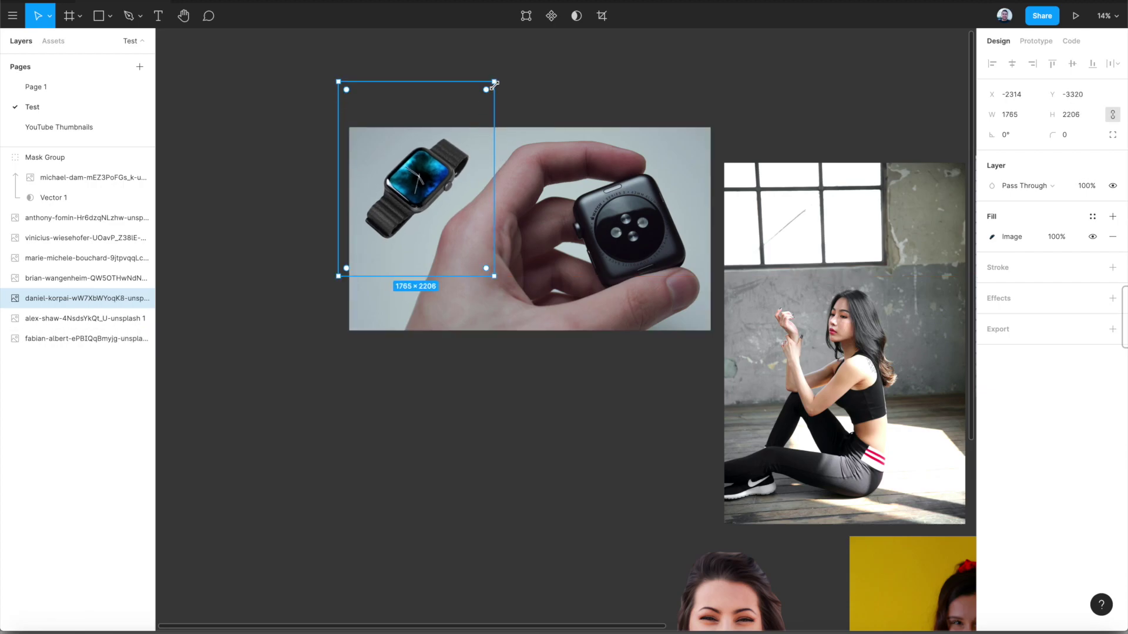
{"action": "key", "text": "Escape"}
{"action": "scroll", "coordinate": [447, 214], "scroll_direction": "down", "scroll_amount": 1}
{"action": "scroll", "coordinate": [446, 215], "scroll_direction": "right", "scroll_amount": 1}
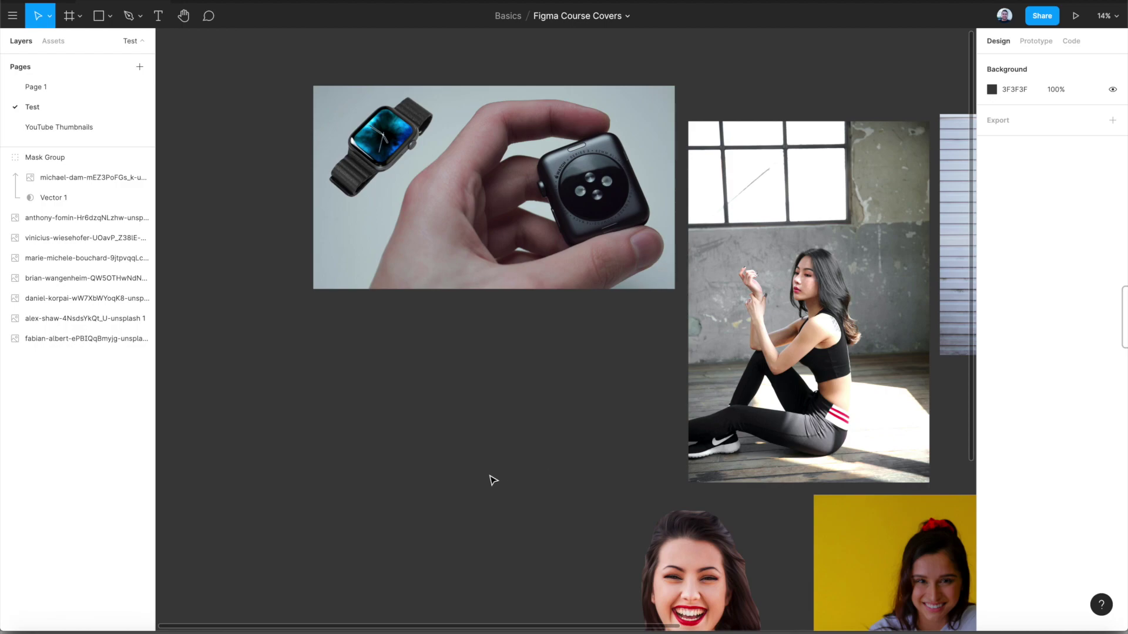
{"action": "scroll", "coordinate": [493, 480], "scroll_direction": "right", "scroll_amount": 1}
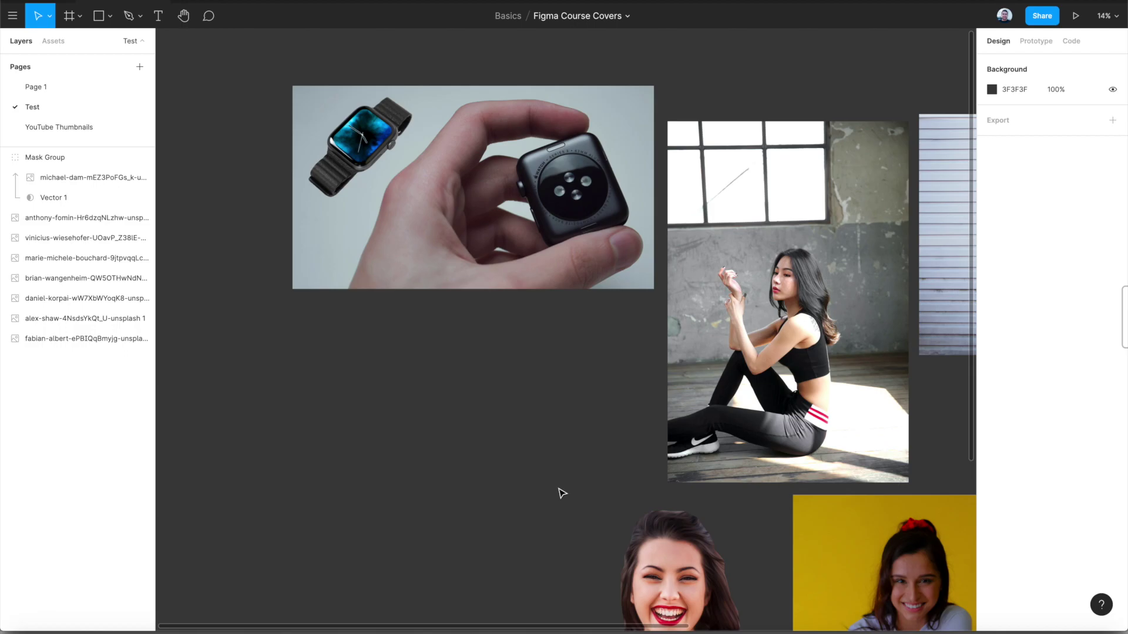
{"action": "left_click", "coordinate": [723, 624]}
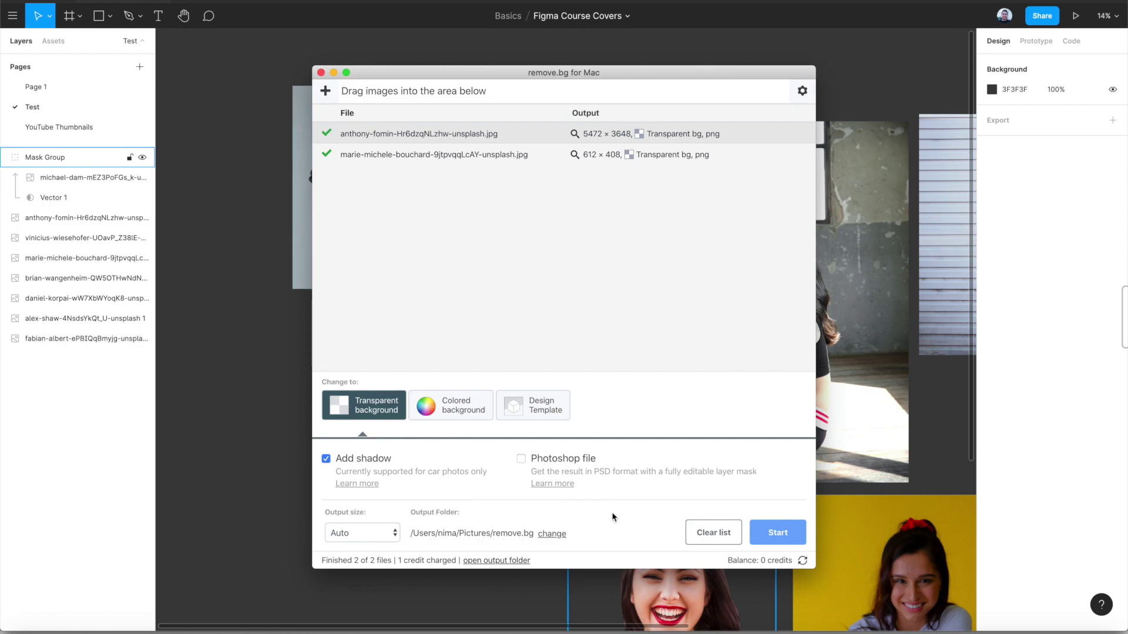
{"action": "left_click", "coordinate": [276, 379]}
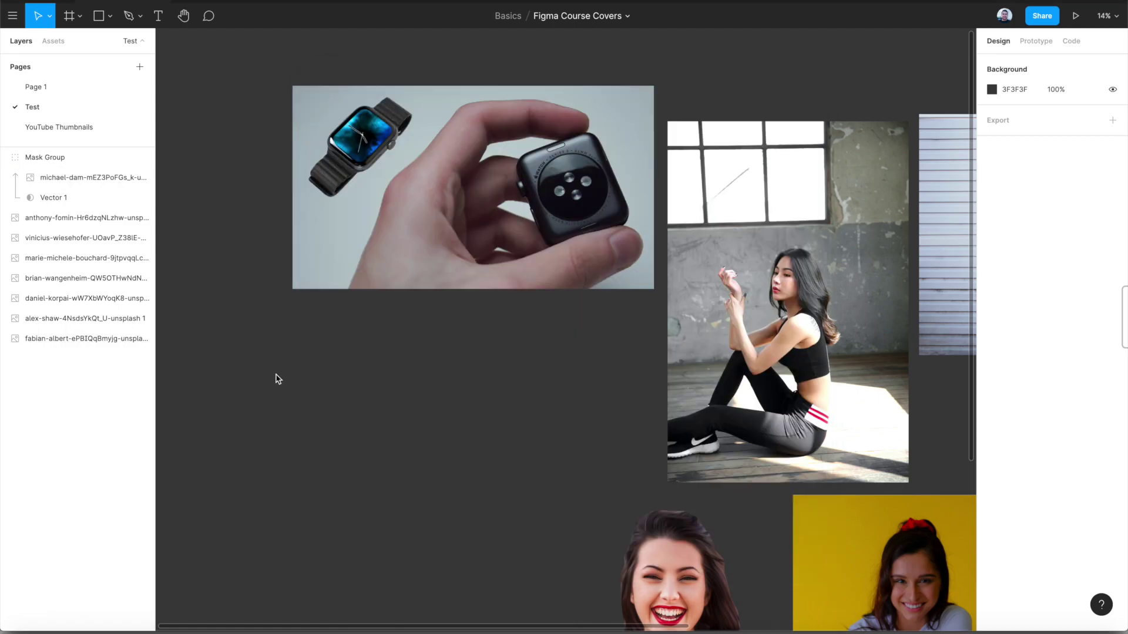